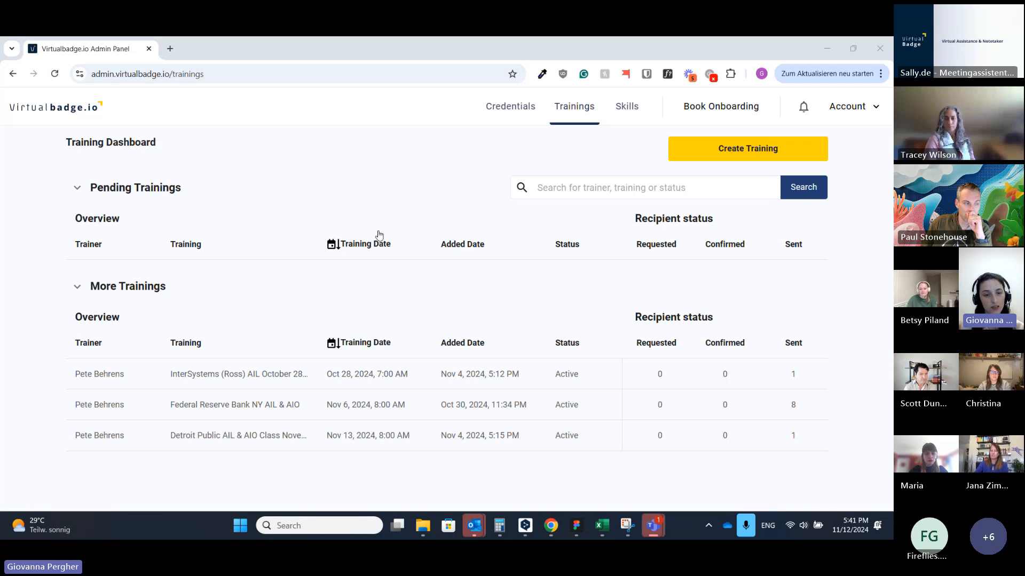
Step: Create a new training and enter 'Example Training' as its name, dismissing the suggestions
{"action": "left_click", "coordinate": [734, 155]}
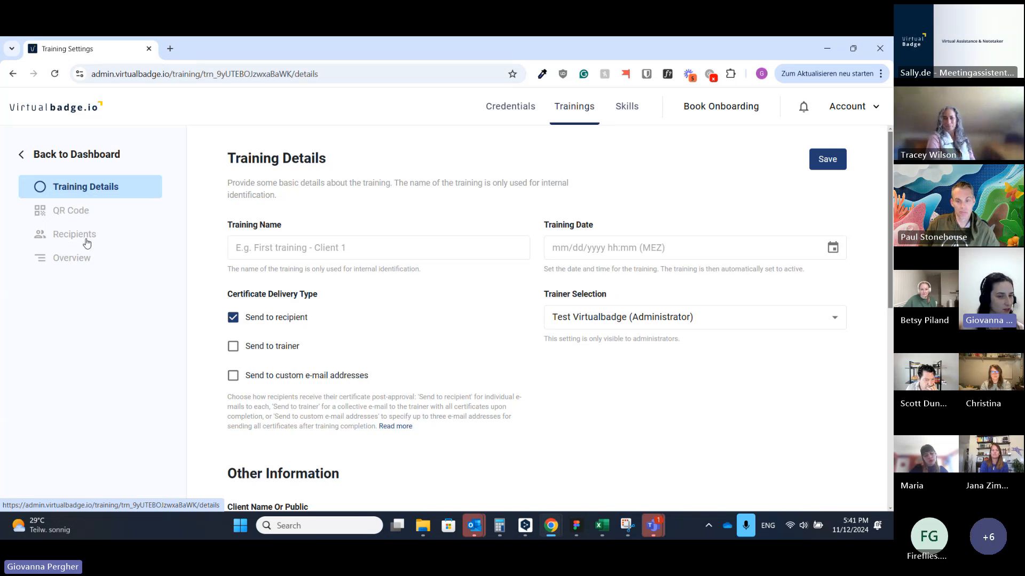
{"action": "left_click", "coordinate": [353, 247]}
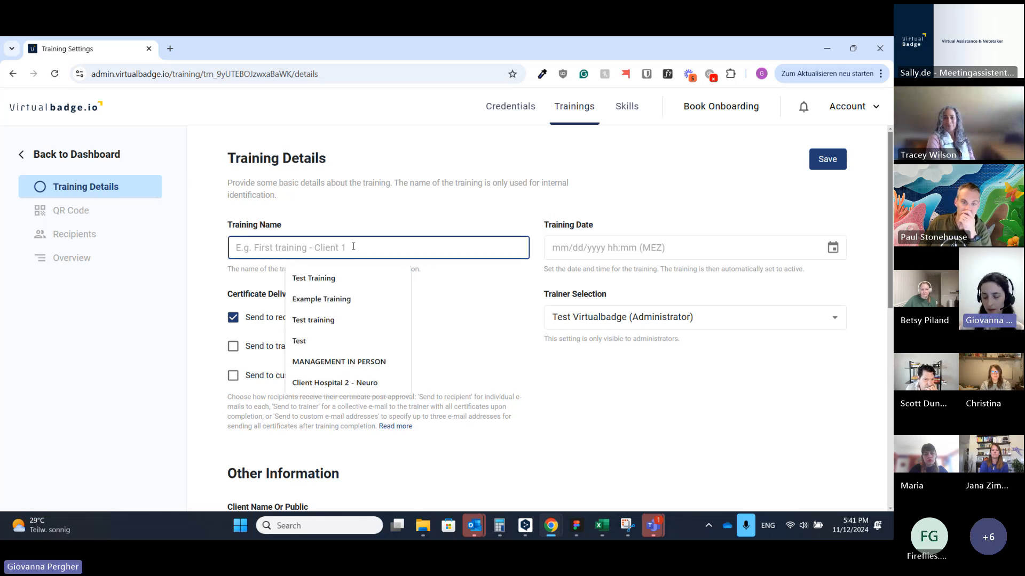
{"action": "left_click", "coordinate": [330, 220]}
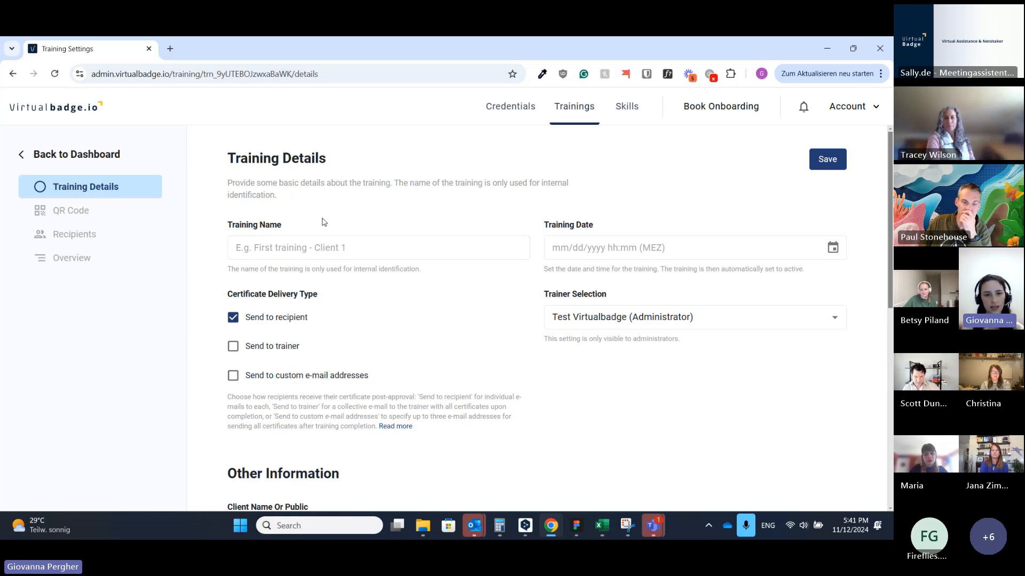
{"action": "left_click", "coordinate": [342, 249]}
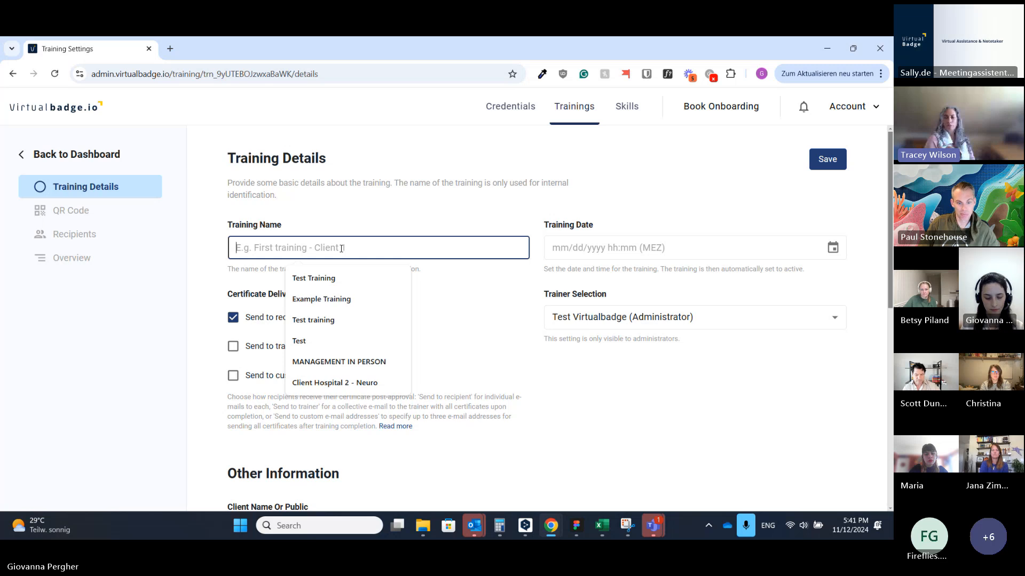
{"action": "type", "text": "Example T"}
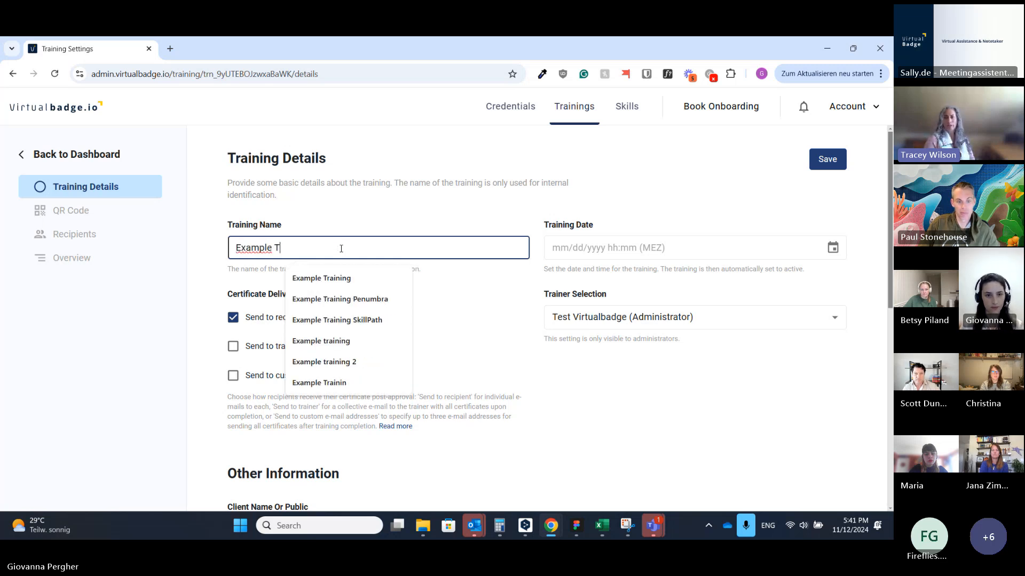
{"action": "type", "text": "raining"}
{"action": "left_click", "coordinate": [334, 223]}
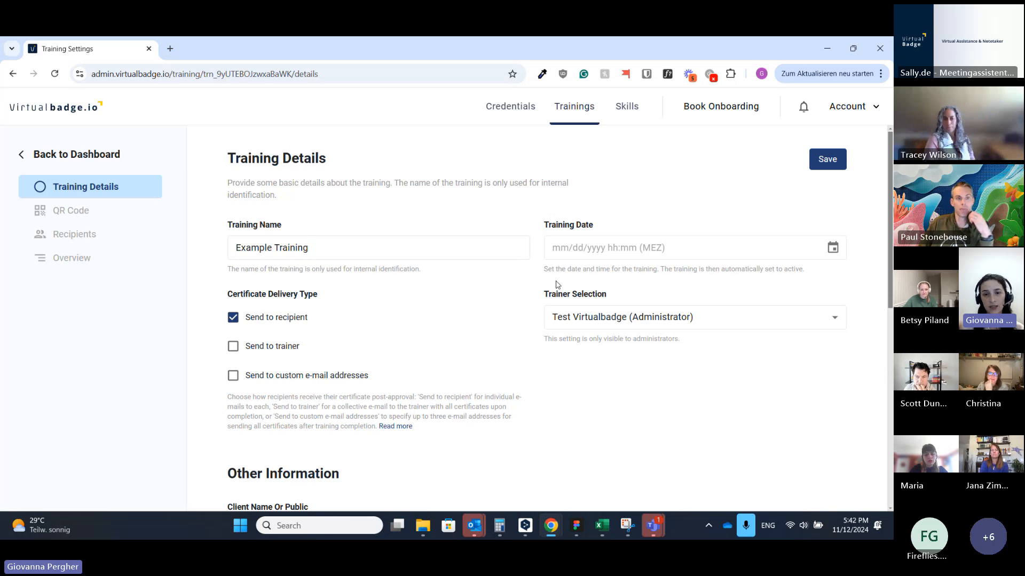
Step: Set the training date to November 12, 2024 at 12:00 AM
{"action": "left_click", "coordinate": [613, 250]}
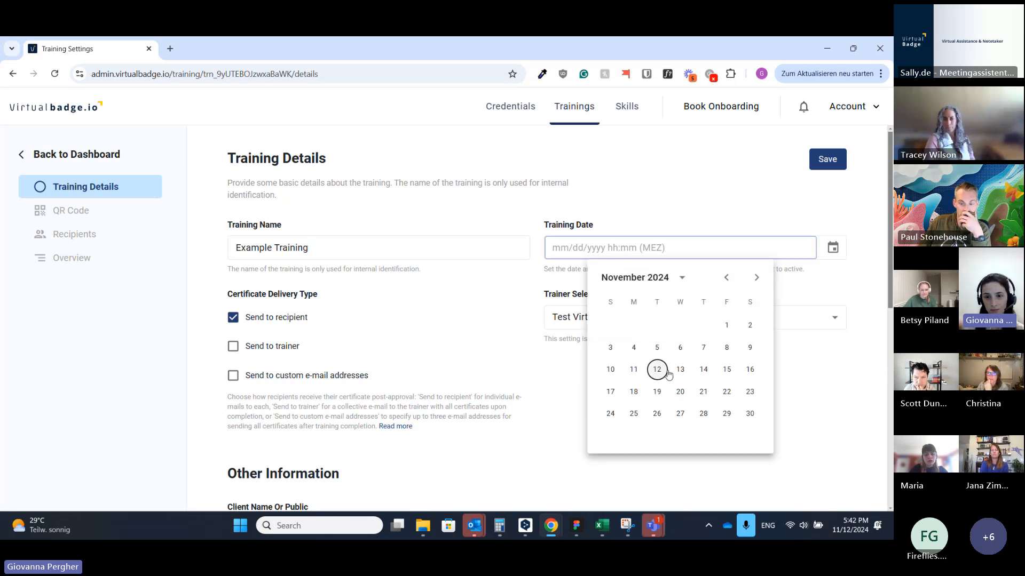
{"action": "left_click", "coordinate": [656, 368]}
{"action": "left_click", "coordinate": [680, 285]}
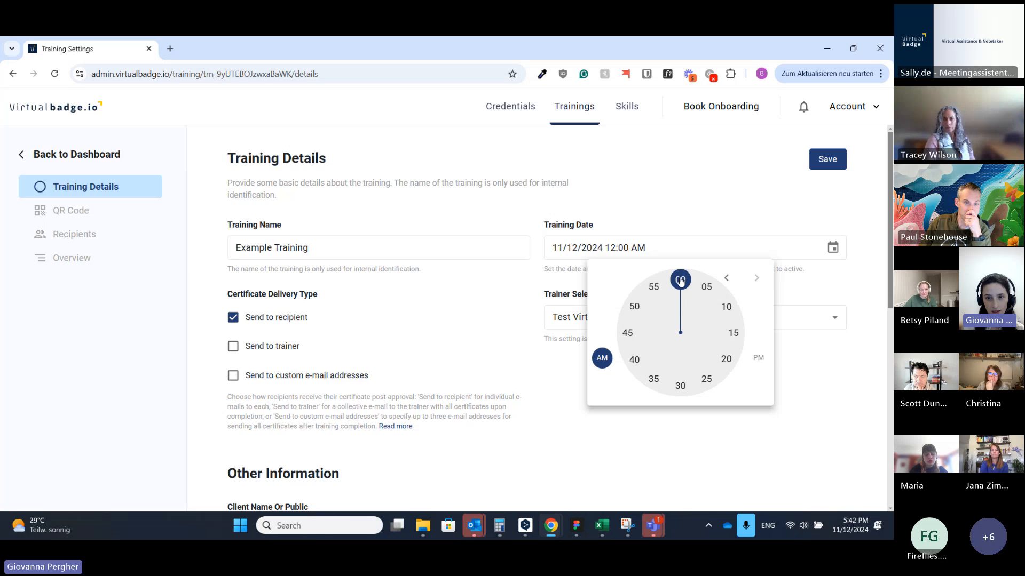
{"action": "left_click", "coordinate": [680, 281]}
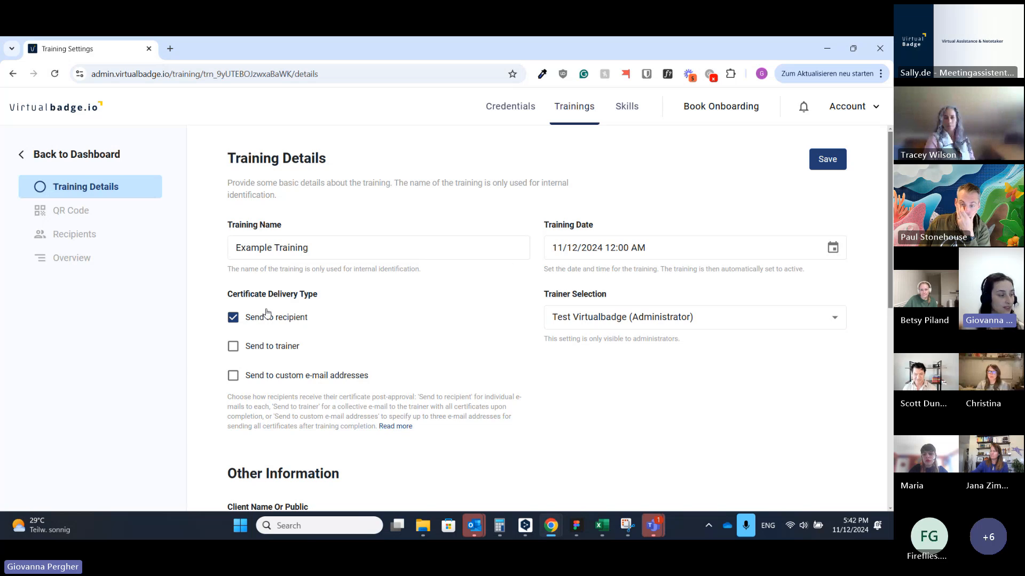
{"action": "scroll", "coordinate": [353, 322], "scroll_direction": "down", "scroll_amount": 1}
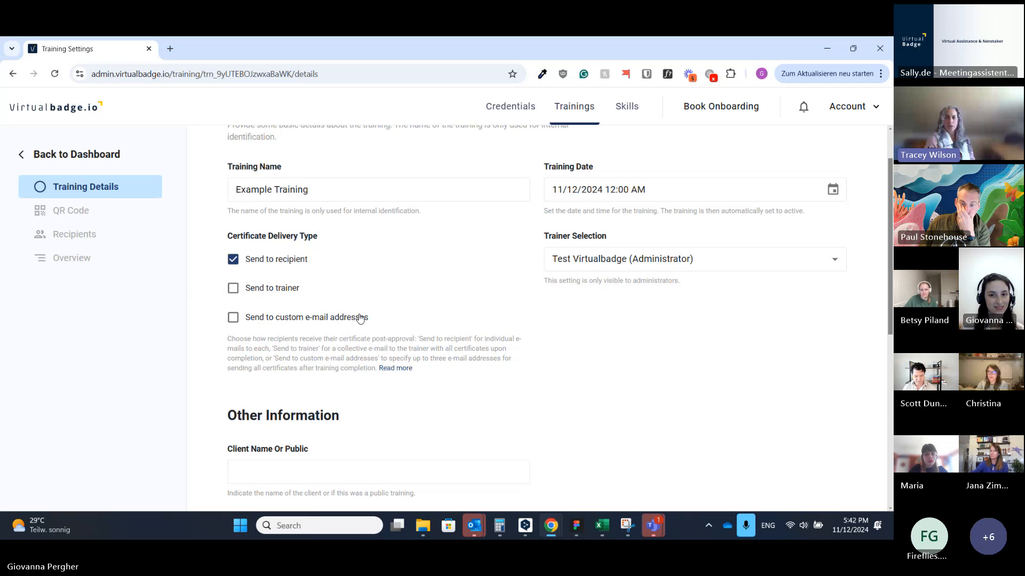
{"action": "scroll", "coordinate": [360, 319], "scroll_direction": "up", "scroll_amount": 1}
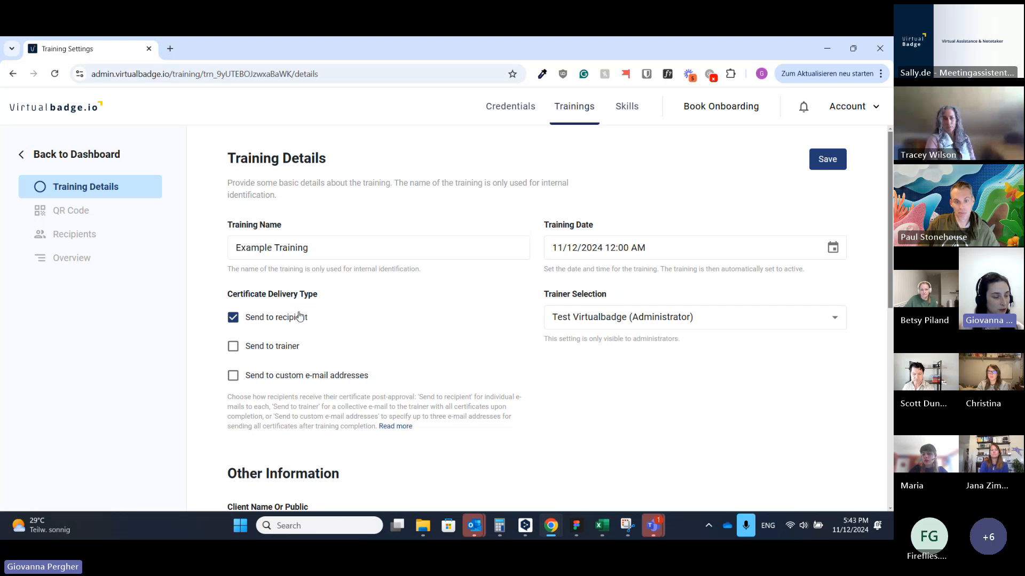
{"action": "scroll", "coordinate": [299, 317], "scroll_direction": "down", "scroll_amount": 1}
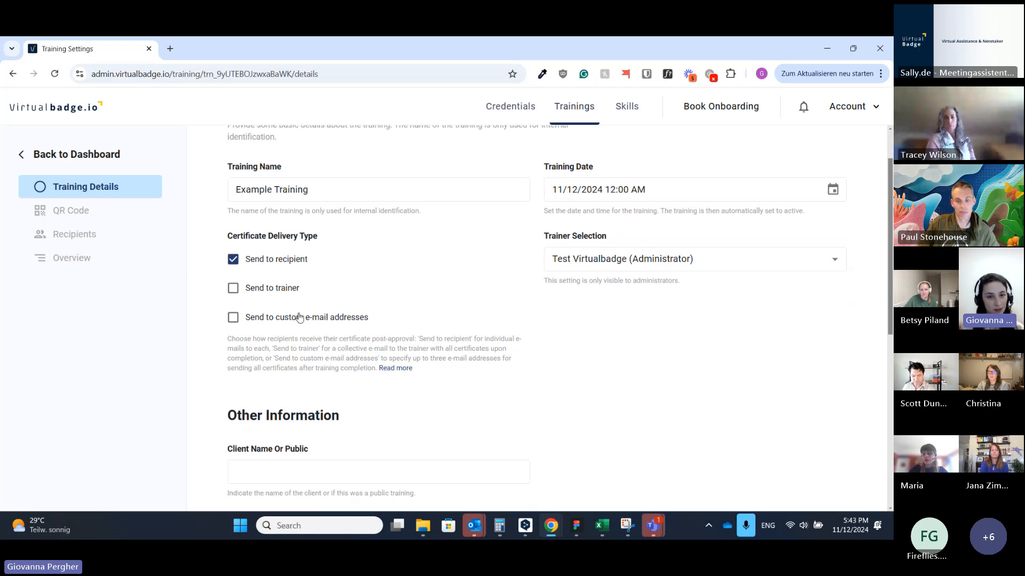
{"action": "left_click", "coordinate": [276, 293]}
{"action": "left_click", "coordinate": [268, 319]}
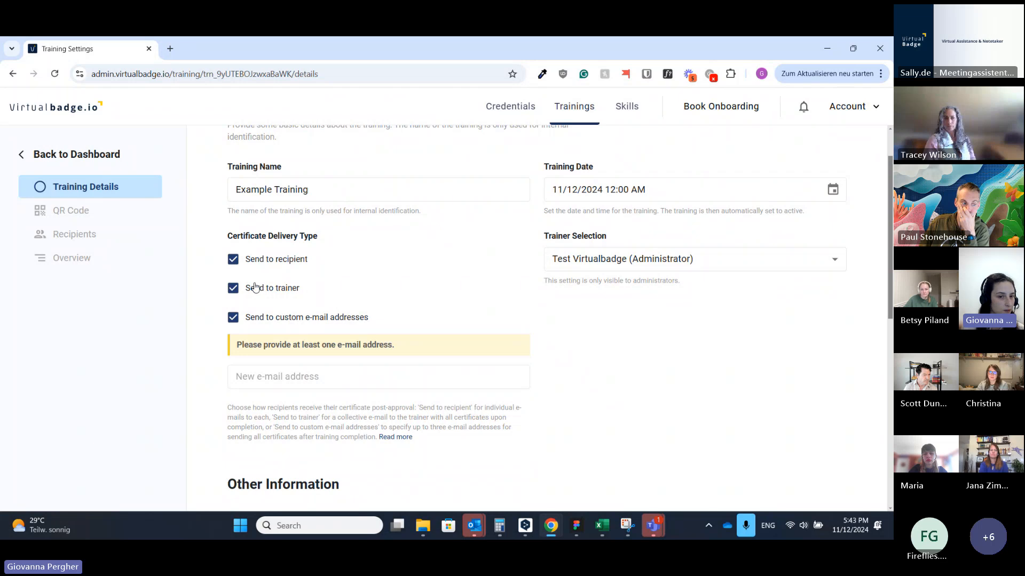
{"action": "left_click", "coordinate": [272, 290]}
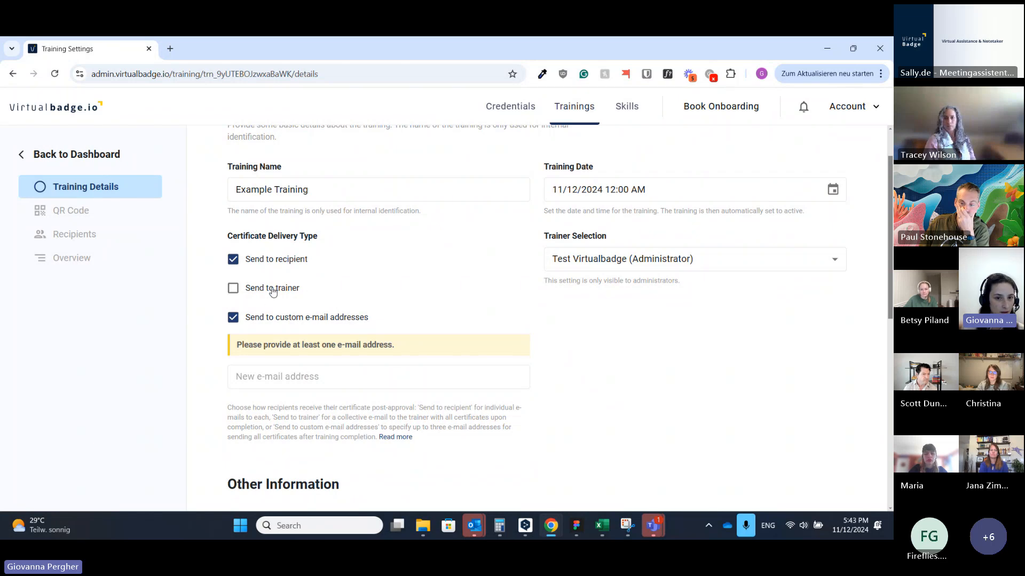
{"action": "left_click", "coordinate": [272, 291]}
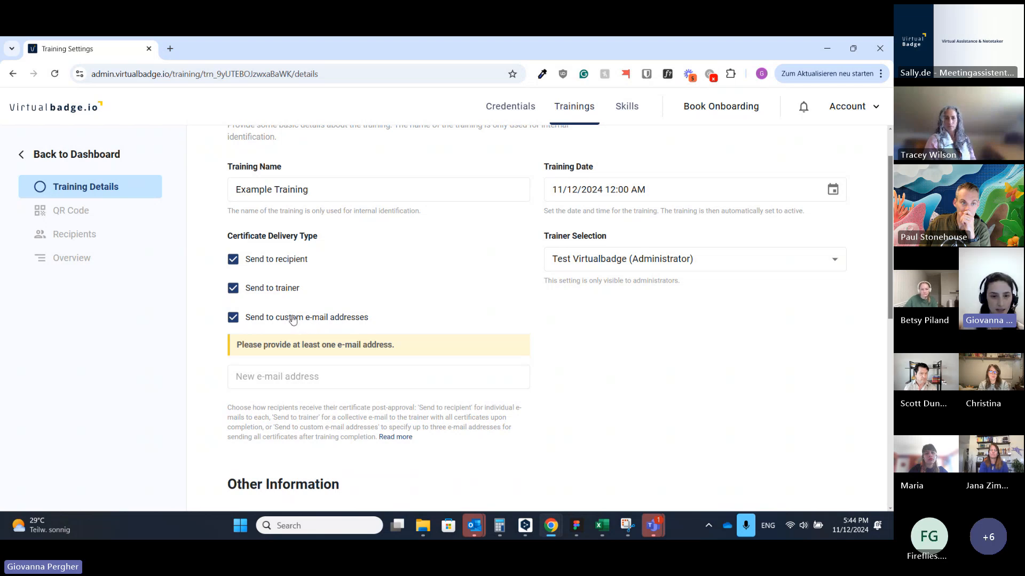
{"action": "left_click", "coordinate": [307, 378]}
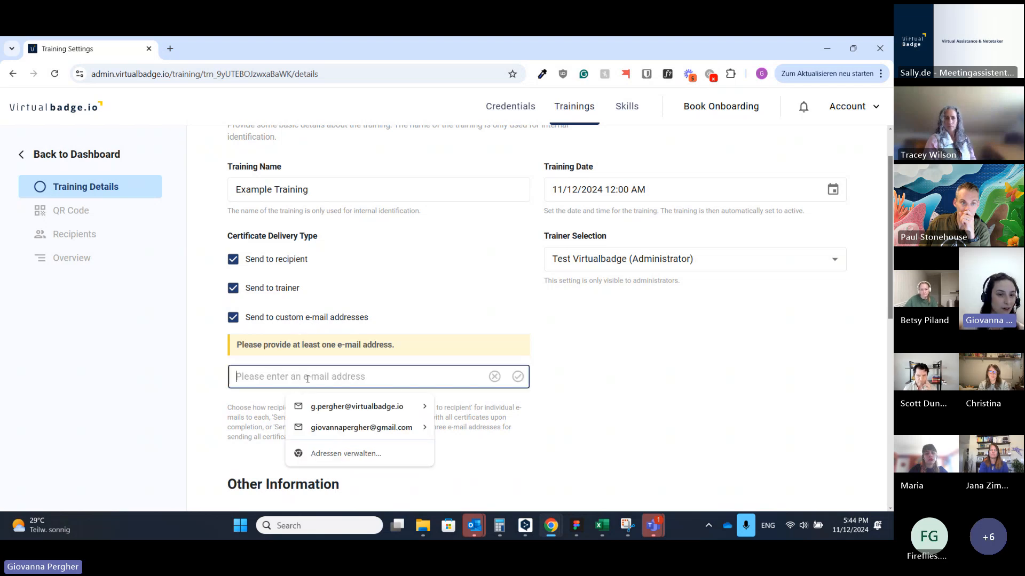
{"action": "left_click", "coordinate": [368, 318]}
{"action": "left_click", "coordinate": [268, 291]}
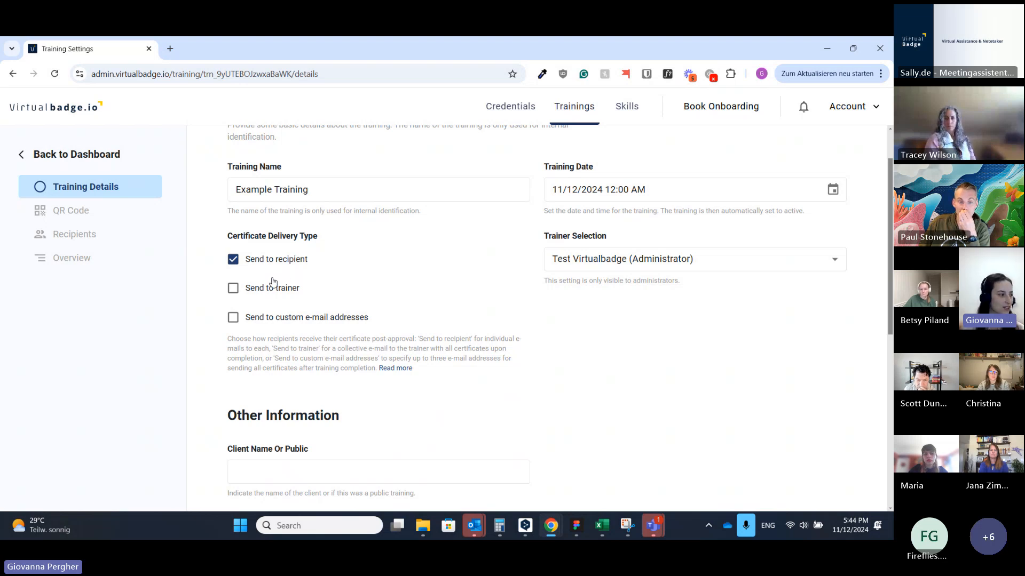
{"action": "scroll", "coordinate": [468, 300], "scroll_direction": "down", "scroll_amount": 3}
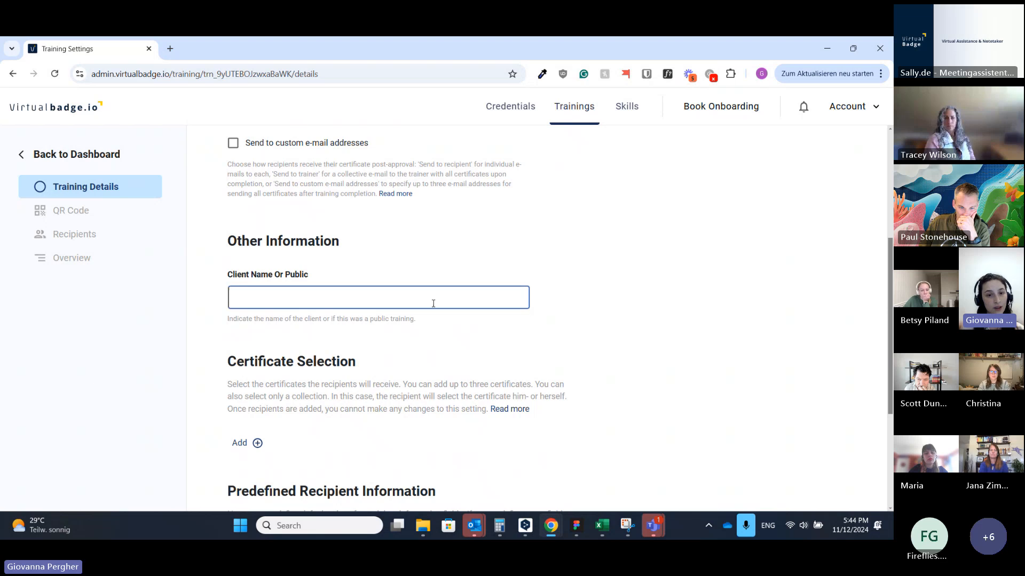
{"action": "scroll", "coordinate": [573, 279], "scroll_direction": "down", "scroll_amount": 1}
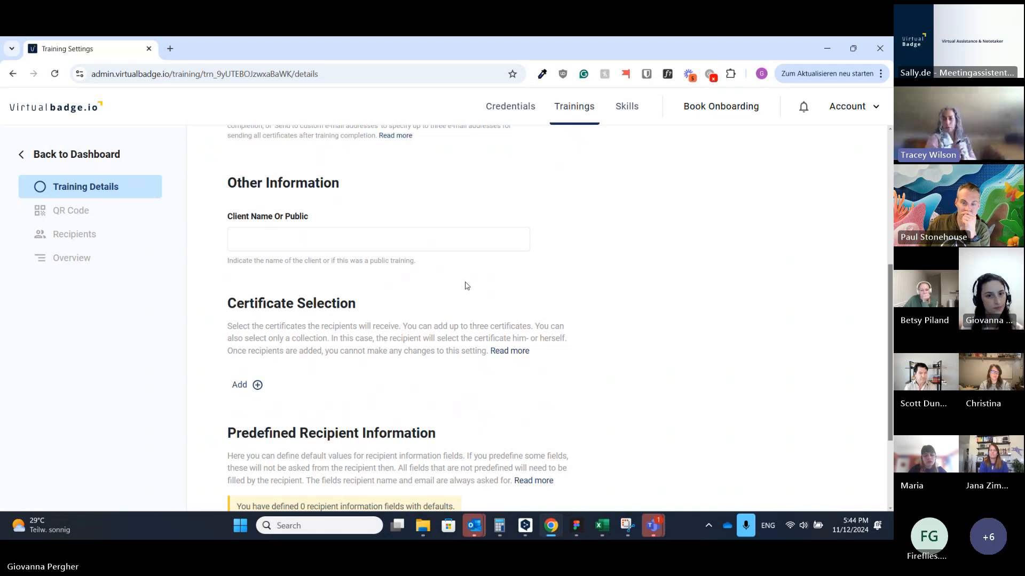
{"action": "scroll", "coordinate": [417, 268], "scroll_direction": "down", "scroll_amount": 1}
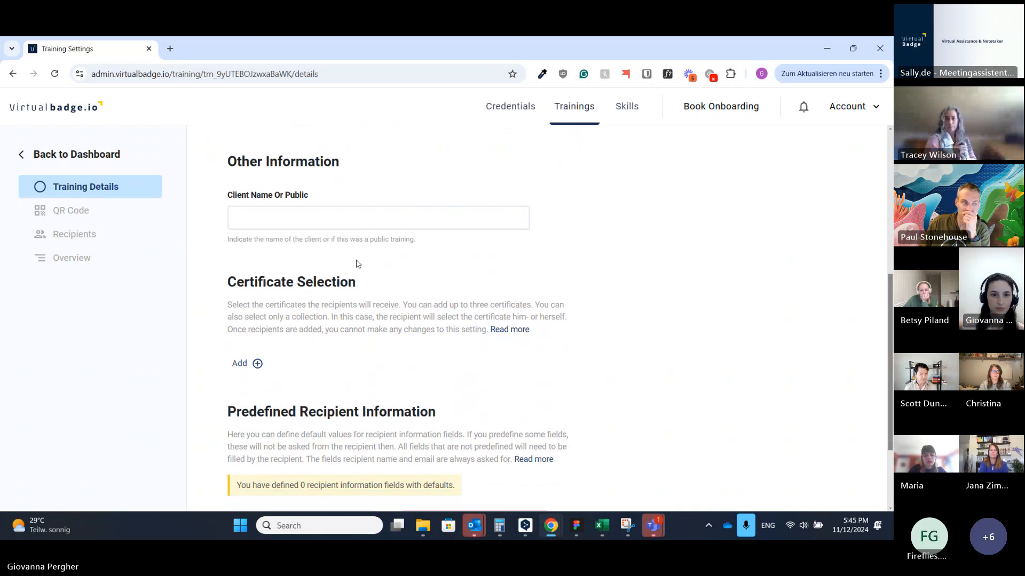
{"action": "scroll", "coordinate": [305, 249], "scroll_direction": "down", "scroll_amount": 1}
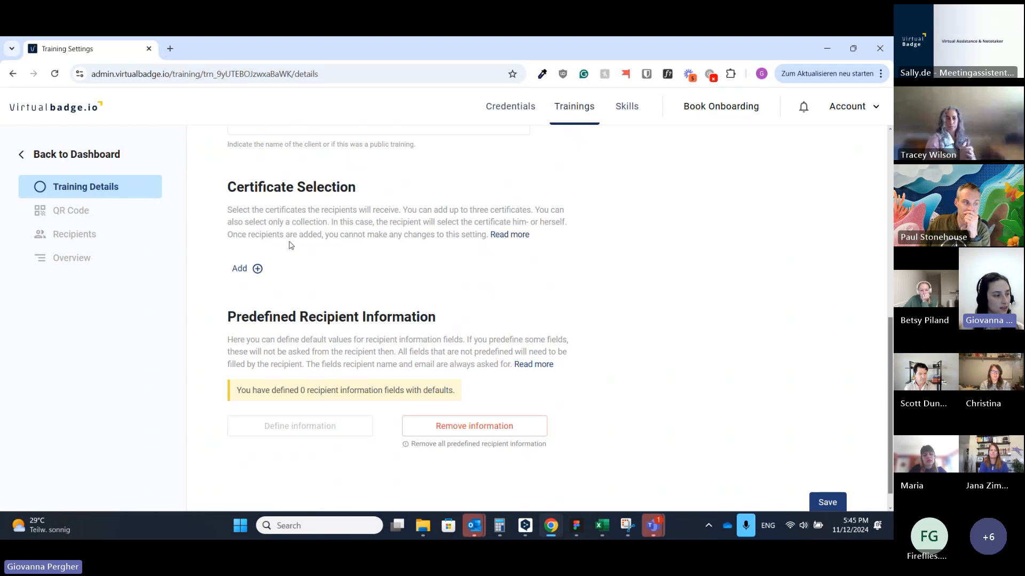
Step: Add a certificate collection: Applied Agility in Leadership: Developing a Growth Mindset Course
{"action": "left_click", "coordinate": [239, 270]}
{"action": "left_click", "coordinate": [345, 282]}
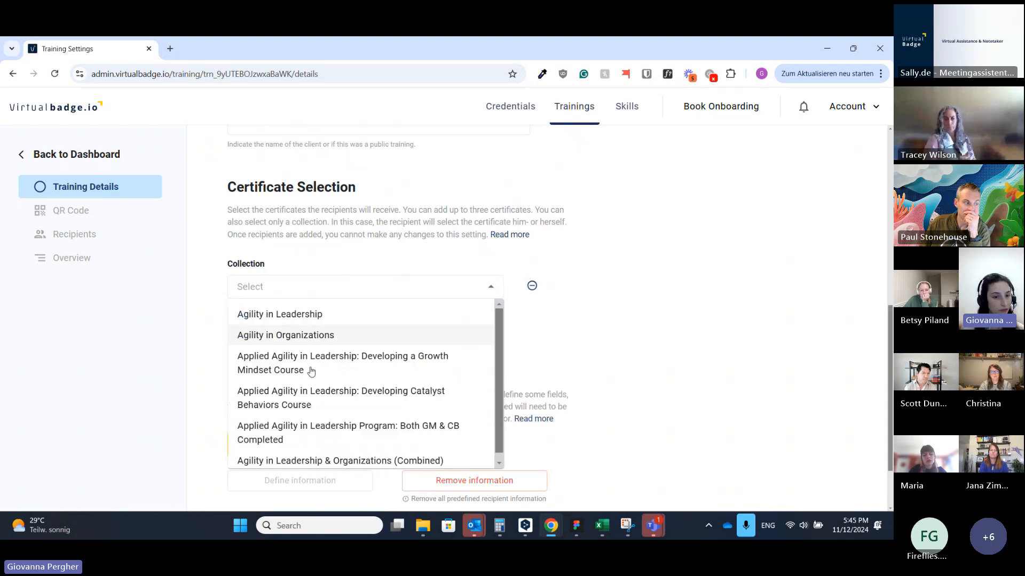
{"action": "scroll", "coordinate": [323, 360], "scroll_direction": "down", "scroll_amount": 1}
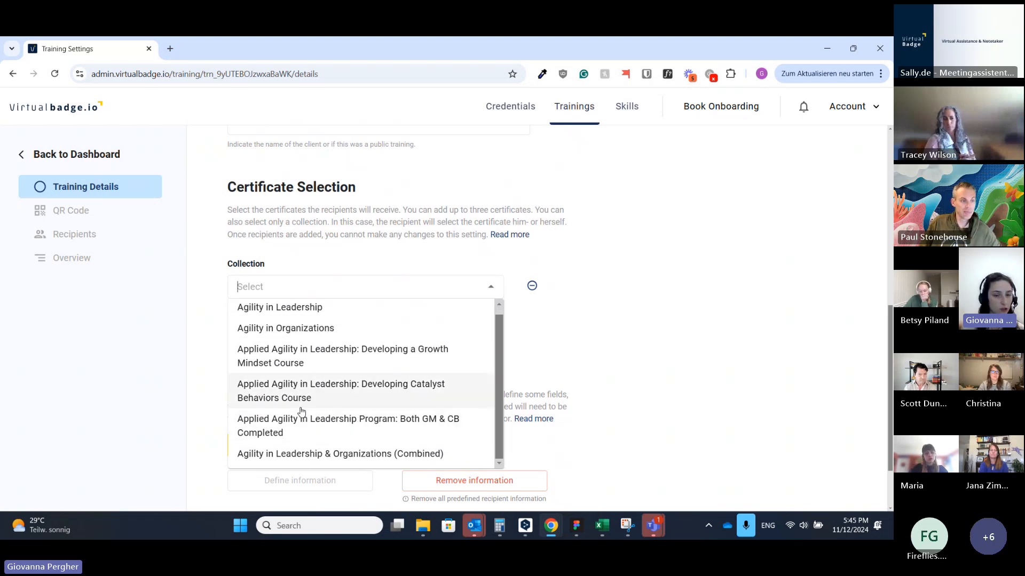
{"action": "scroll", "coordinate": [315, 384], "scroll_direction": "up", "scroll_amount": 1}
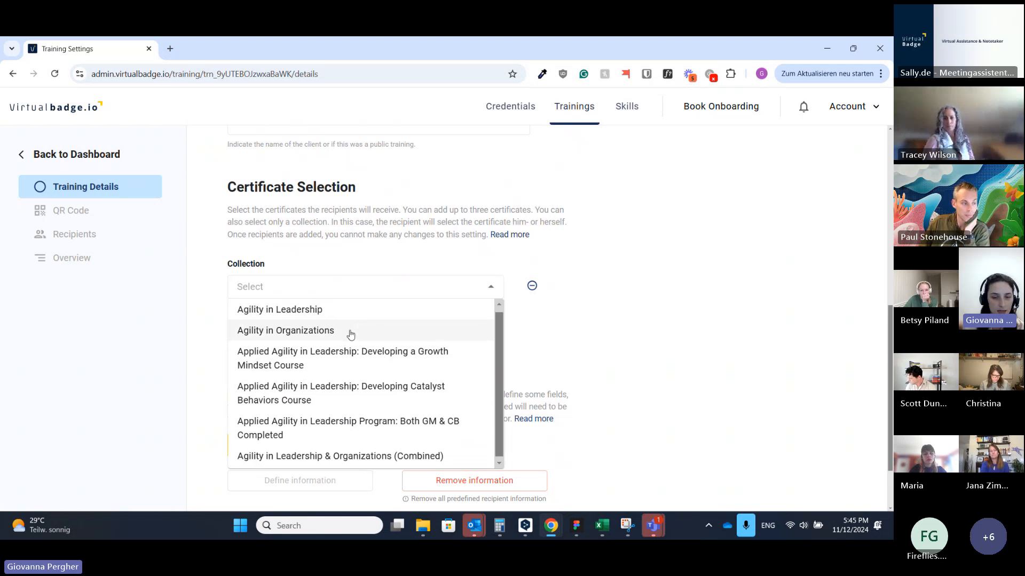
{"action": "scroll", "coordinate": [324, 371], "scroll_direction": "down", "scroll_amount": 1}
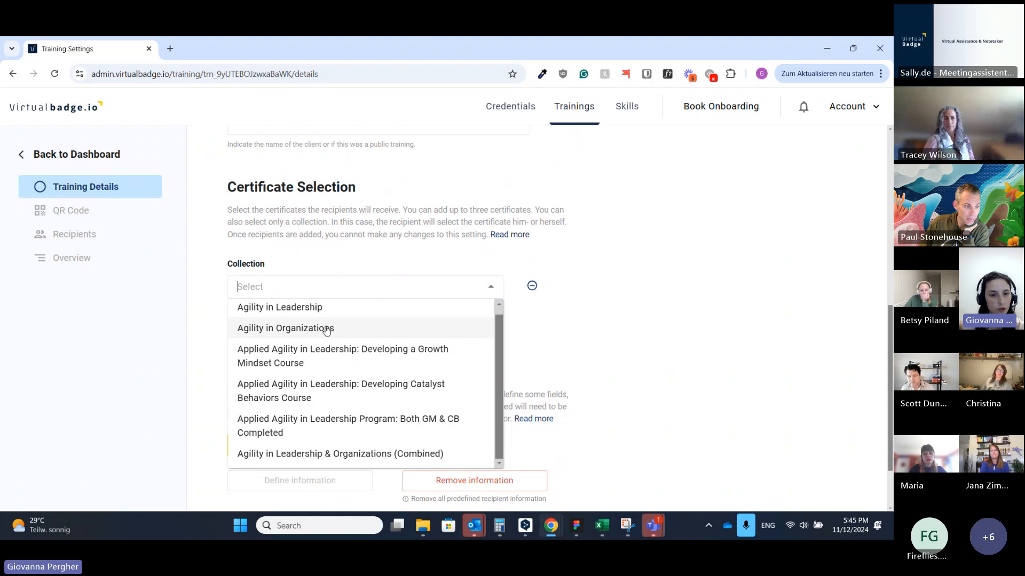
{"action": "scroll", "coordinate": [319, 336], "scroll_direction": "up", "scroll_amount": 1}
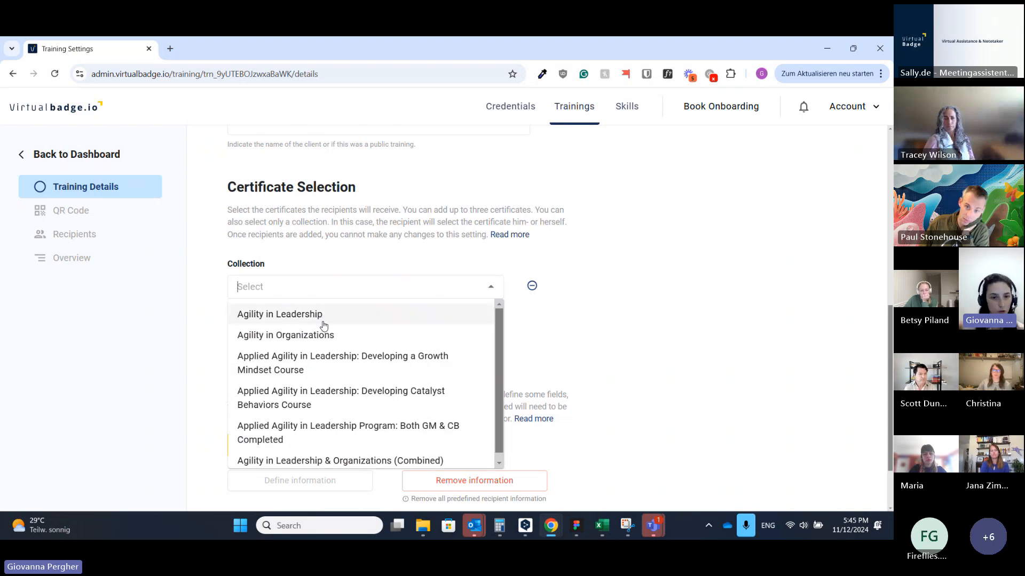
{"action": "left_click", "coordinate": [313, 363]}
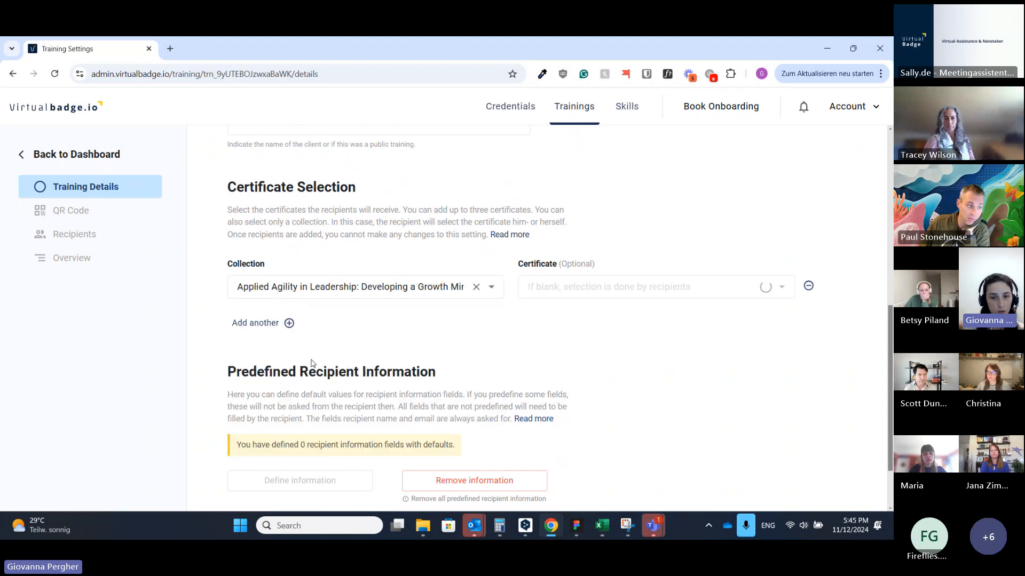
{"action": "left_click", "coordinate": [601, 288]}
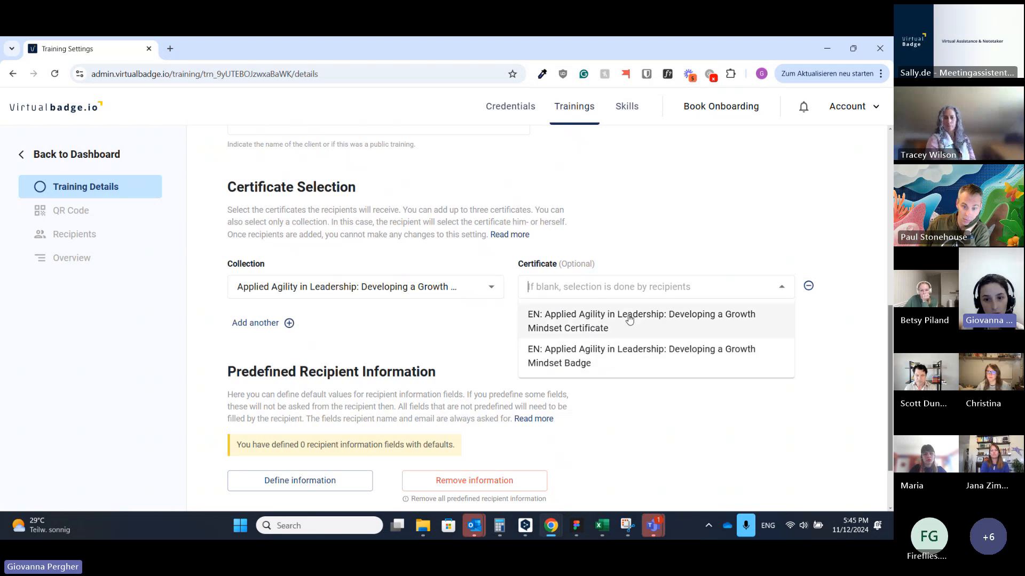
Step: Select the EN Growth Mindset Certificate for the first certificate row
{"action": "left_click", "coordinate": [546, 327]}
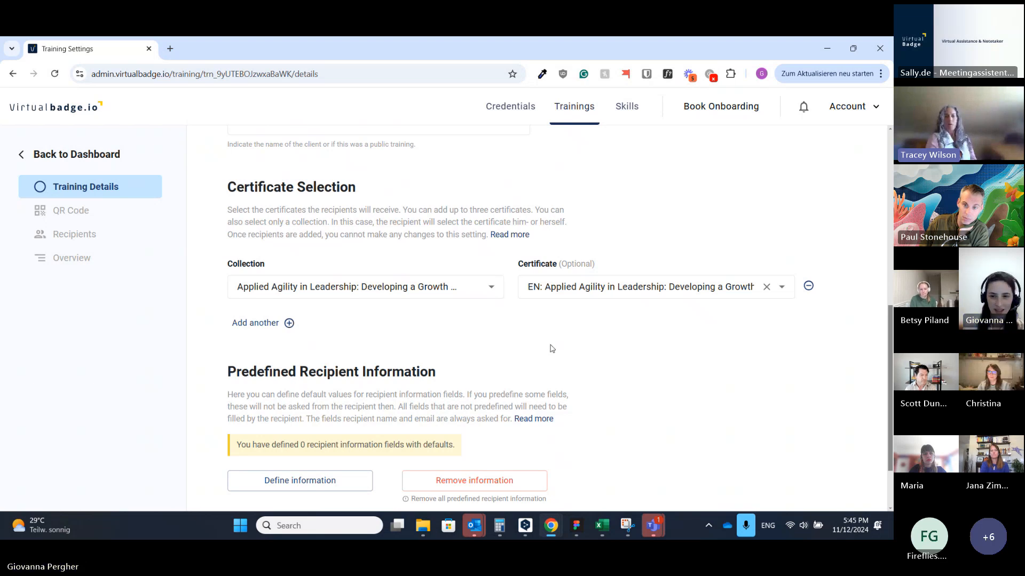
{"action": "left_click", "coordinate": [644, 293]}
{"action": "left_click", "coordinate": [599, 324]}
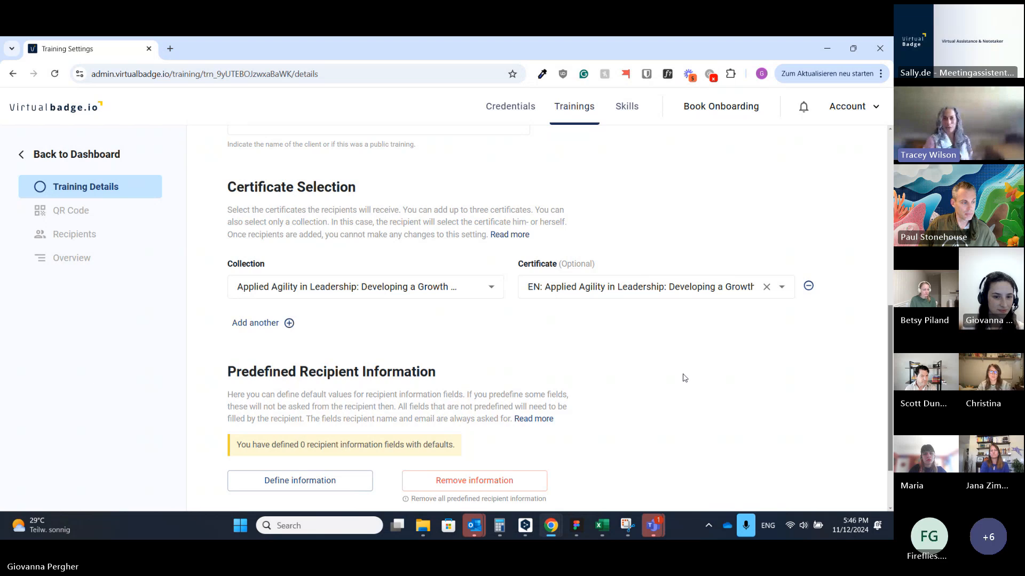
{"action": "left_click", "coordinate": [681, 290]}
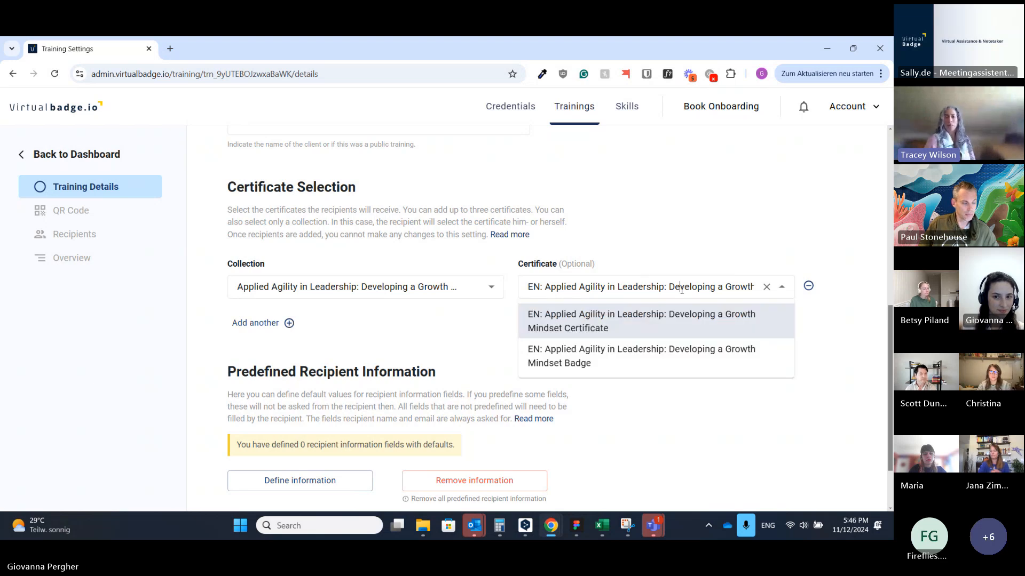
{"action": "left_click", "coordinate": [495, 310]}
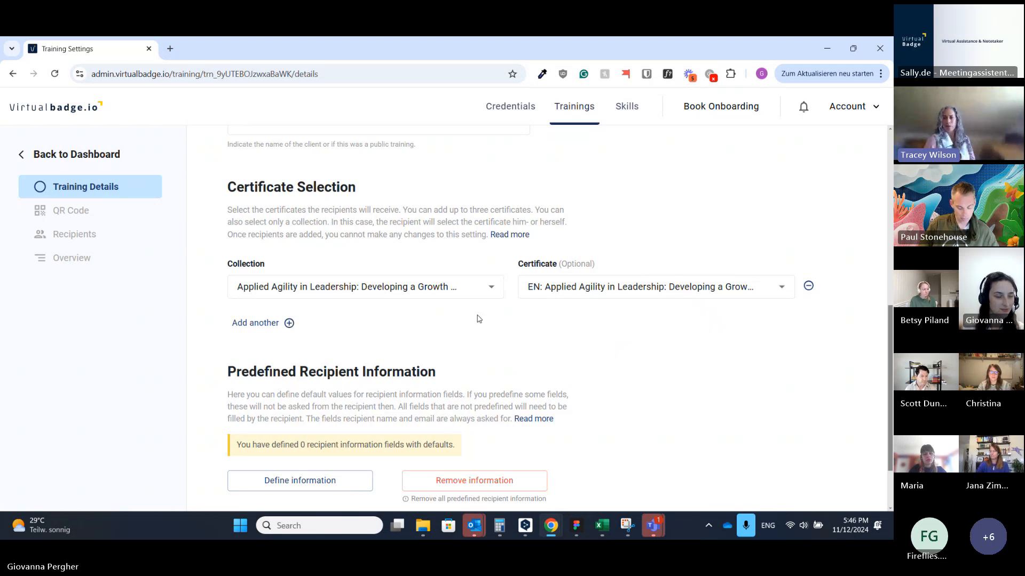
Step: Add a second row with the Growth Mindset Course collection and a Growth Mindset certificate
{"action": "left_click", "coordinate": [263, 322]}
{"action": "left_click", "coordinate": [313, 332]}
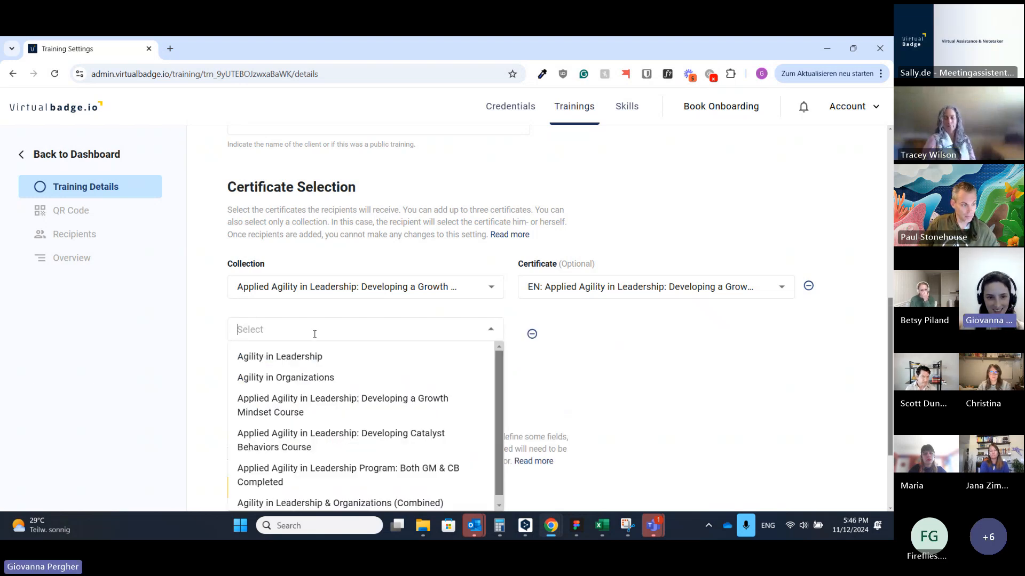
{"action": "left_click", "coordinate": [327, 412]}
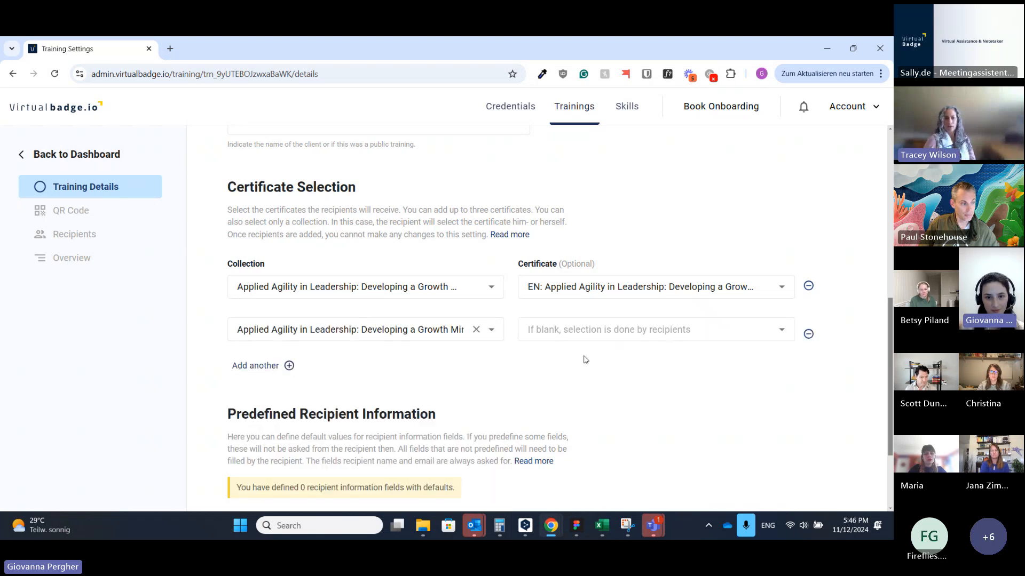
{"action": "left_click", "coordinate": [427, 291]}
{"action": "left_click", "coordinate": [350, 365]}
{"action": "left_click", "coordinate": [636, 334]}
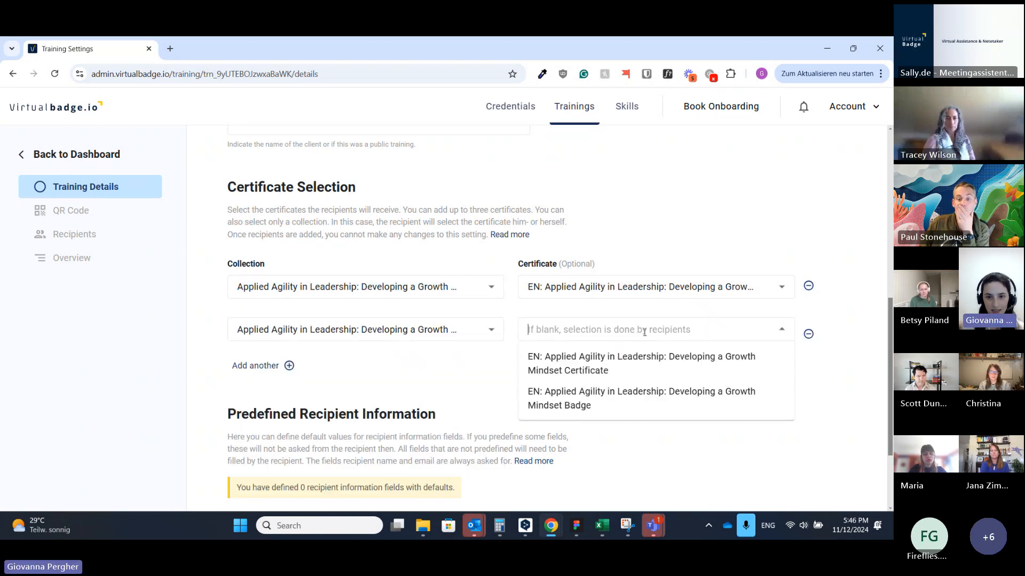
{"action": "left_click", "coordinate": [583, 392]}
Step: Keep the Growth Mindset Certificate in row one and set row two to the Growth Mindset Badge
{"action": "left_click", "coordinate": [613, 288]}
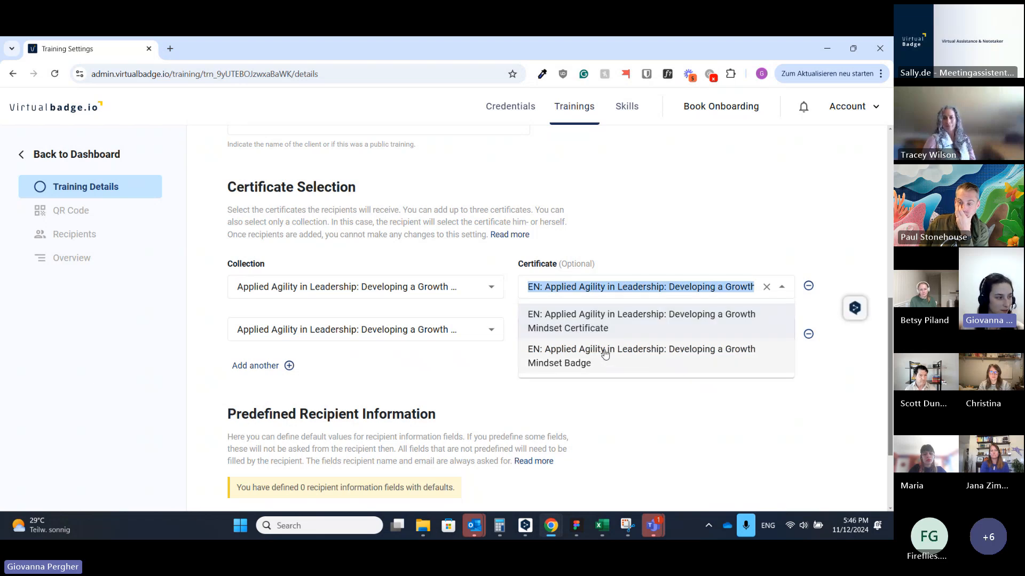
{"action": "left_click", "coordinate": [609, 324]}
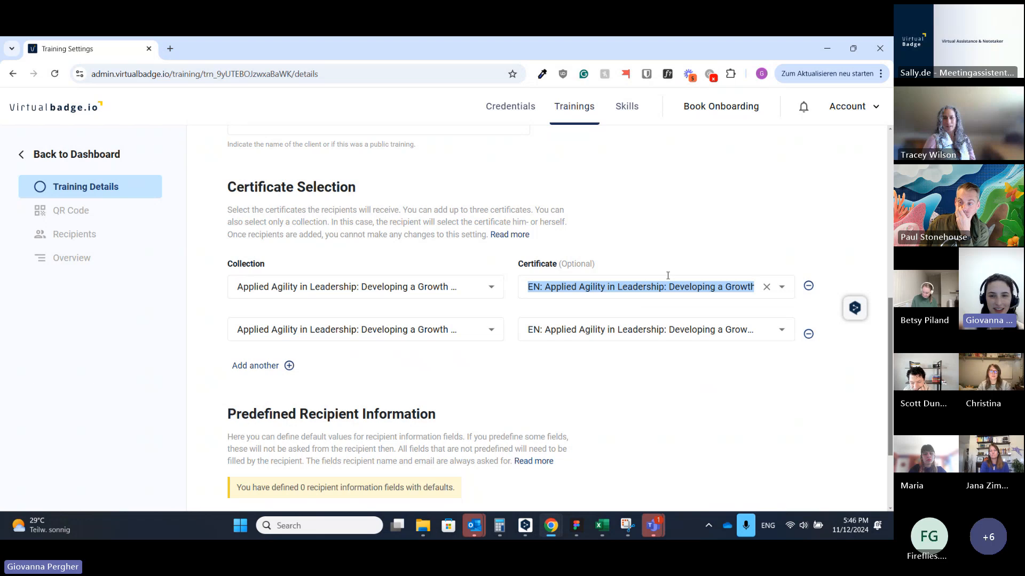
{"action": "left_click", "coordinate": [608, 287]}
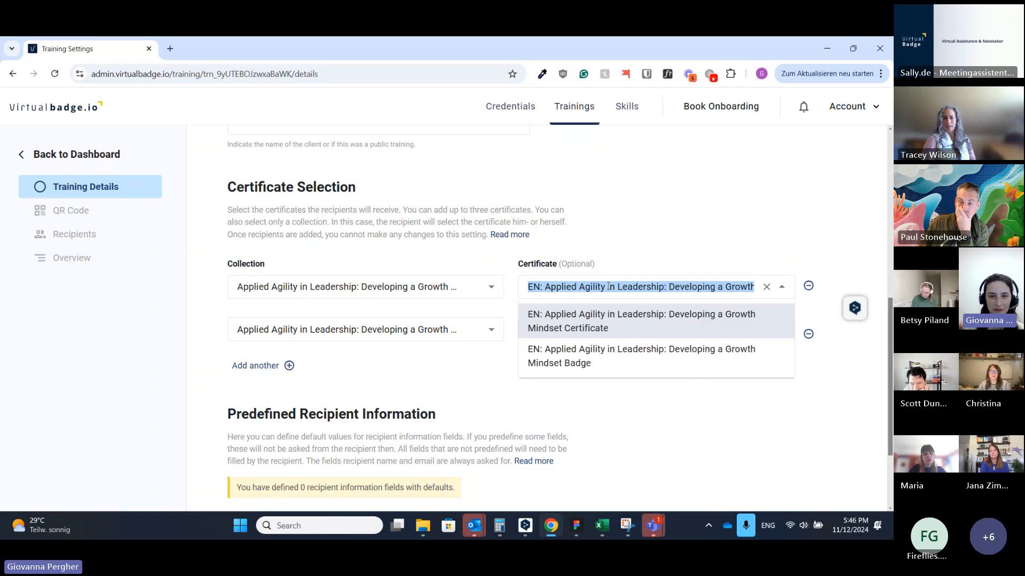
{"action": "left_click", "coordinate": [534, 319]}
{"action": "left_click", "coordinate": [591, 329]}
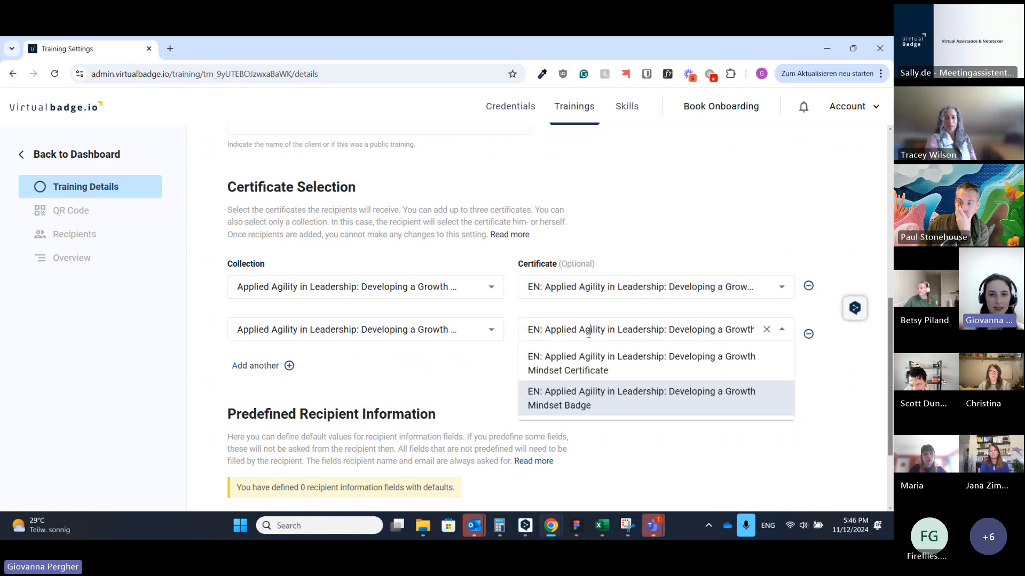
{"action": "left_click", "coordinate": [559, 396]}
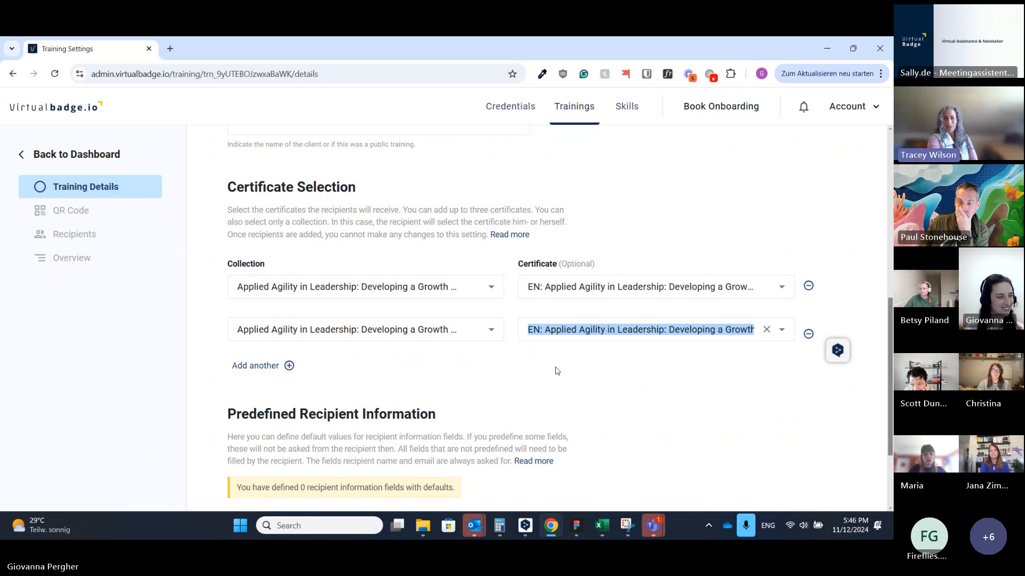
{"action": "left_click", "coordinate": [617, 332]}
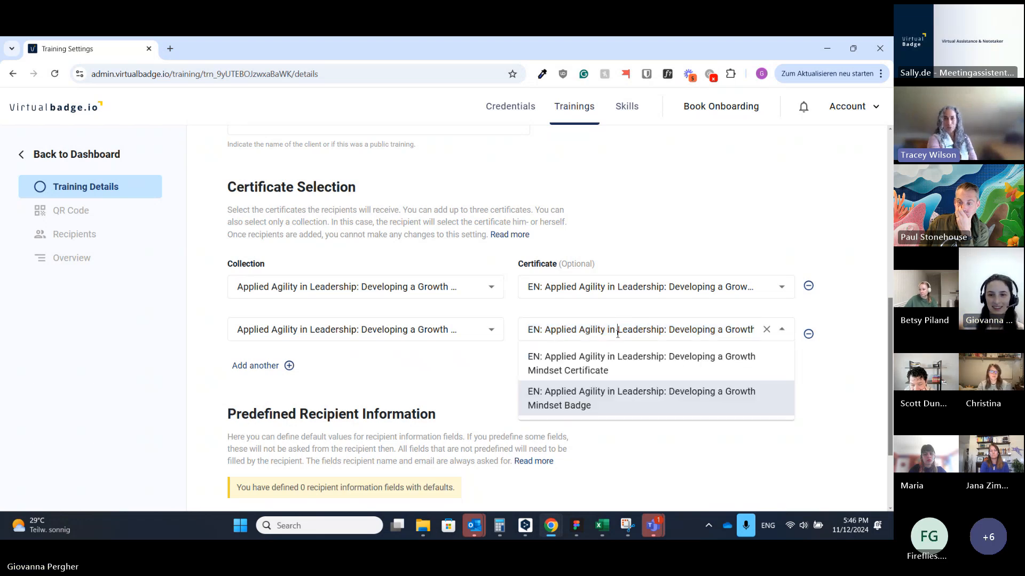
{"action": "left_click", "coordinate": [665, 412]}
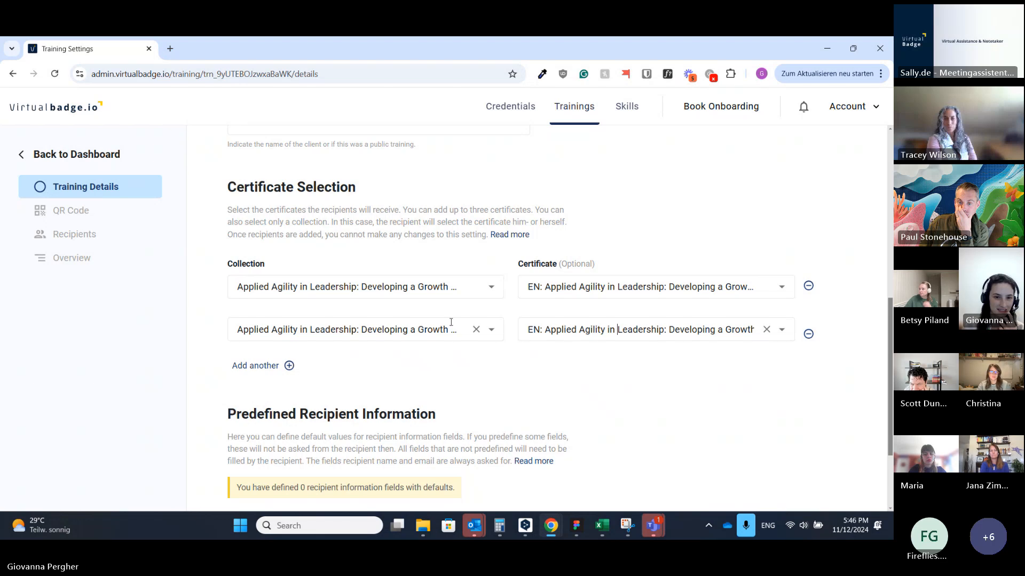
{"action": "left_click", "coordinate": [596, 329]}
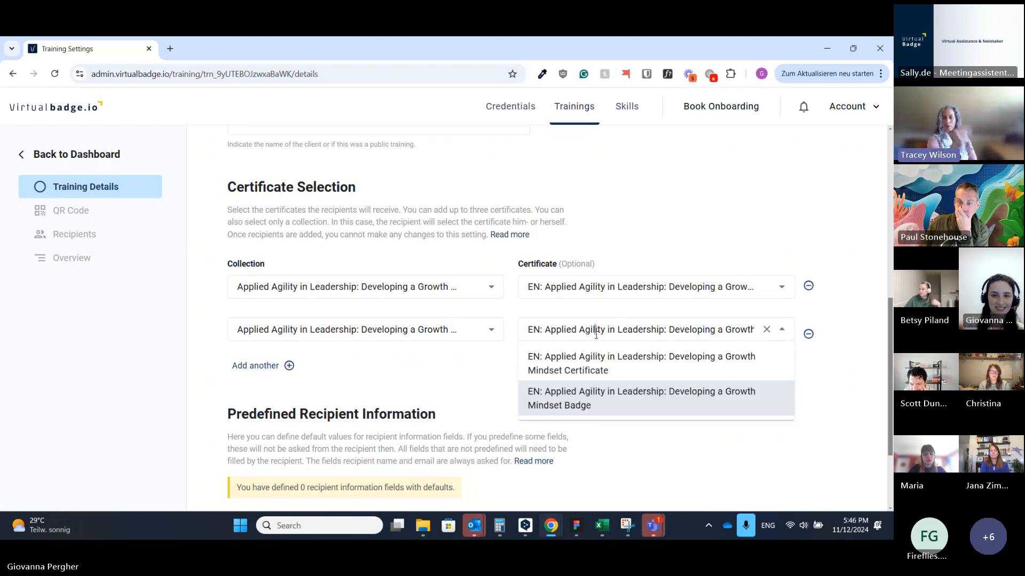
{"action": "left_click", "coordinate": [477, 378]}
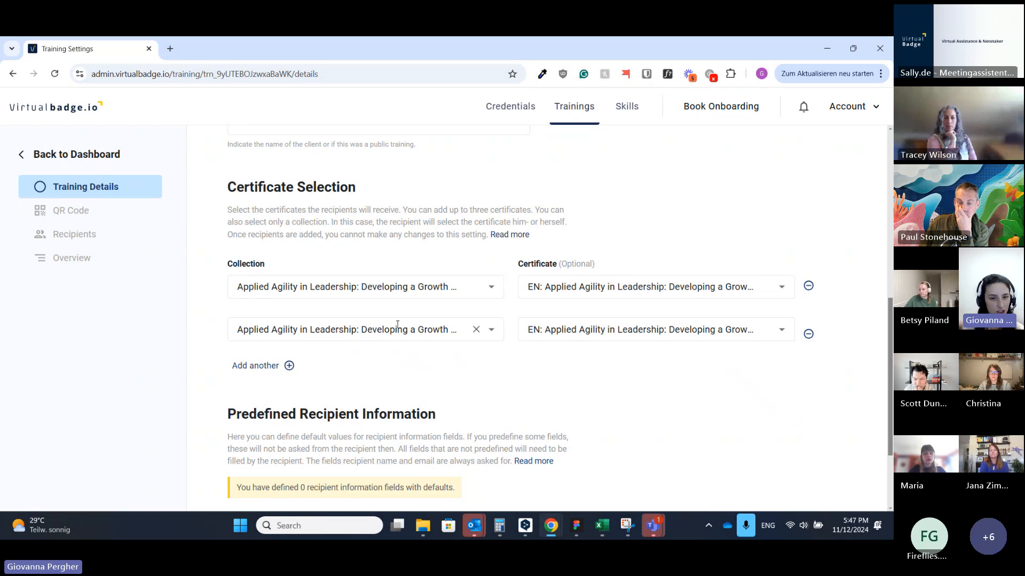
Step: Scroll to Predefined Recipient Information and open its Define information dialog
{"action": "scroll", "coordinate": [299, 363], "scroll_direction": "down", "scroll_amount": 2}
{"action": "scroll", "coordinate": [496, 259], "scroll_direction": "up", "scroll_amount": 1}
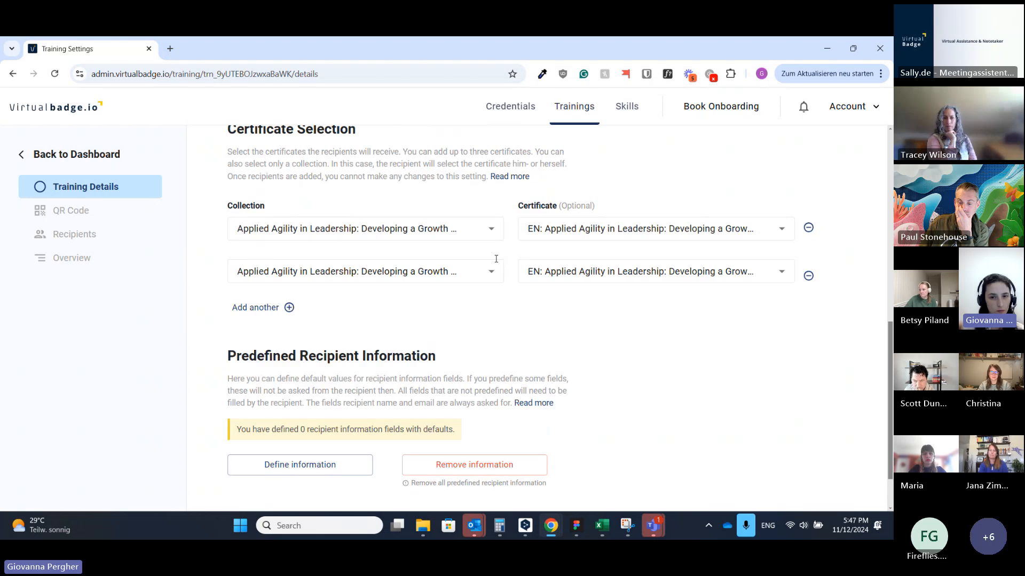
{"action": "scroll", "coordinate": [487, 241], "scroll_direction": "down", "scroll_amount": 1}
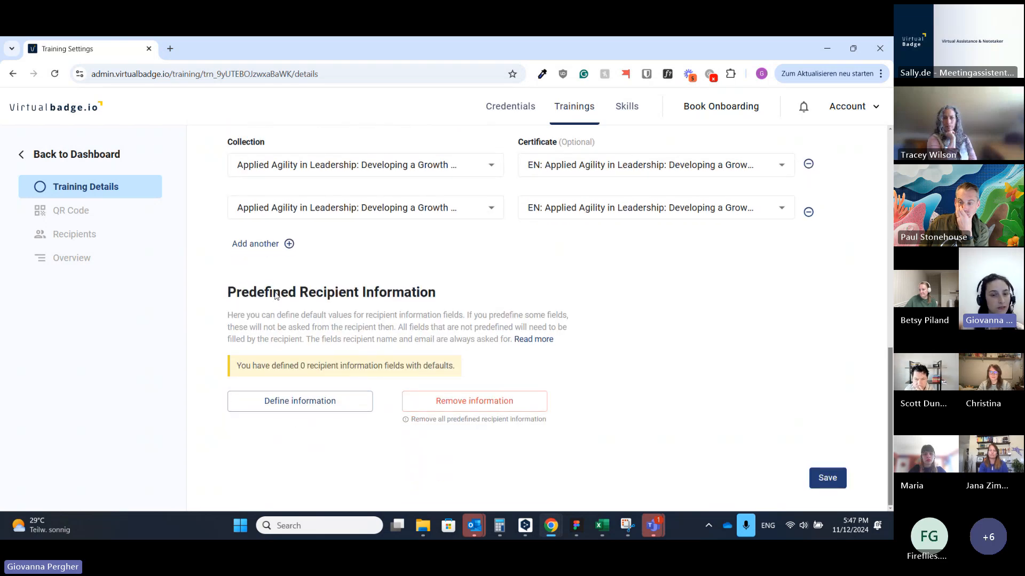
{"action": "left_click", "coordinate": [298, 406]}
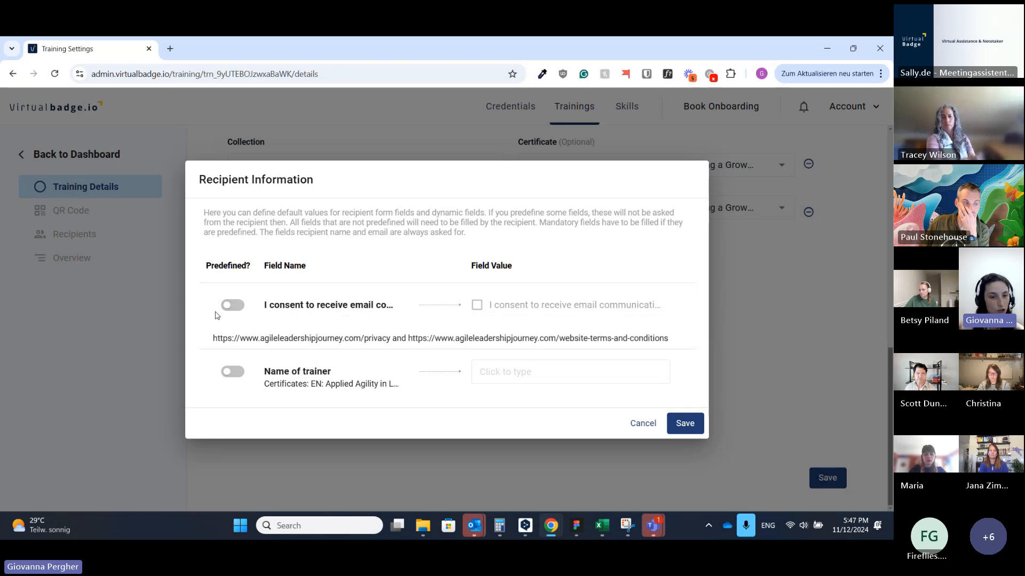
Step: Keep e-mail consent unpredefined and predefine Name of trainer with the trainer's test name
{"action": "left_click", "coordinate": [233, 305]}
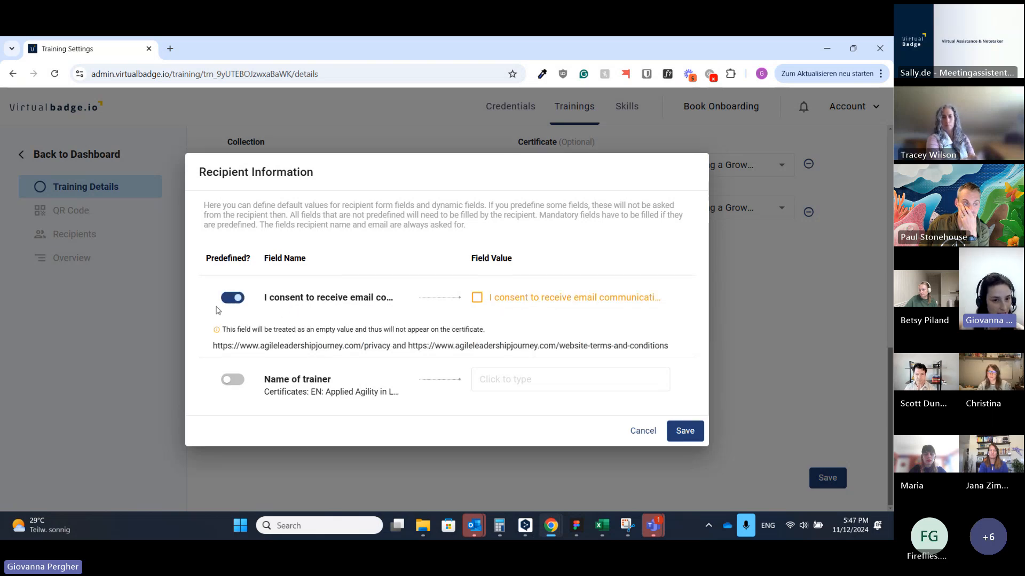
{"action": "left_click", "coordinate": [237, 300]}
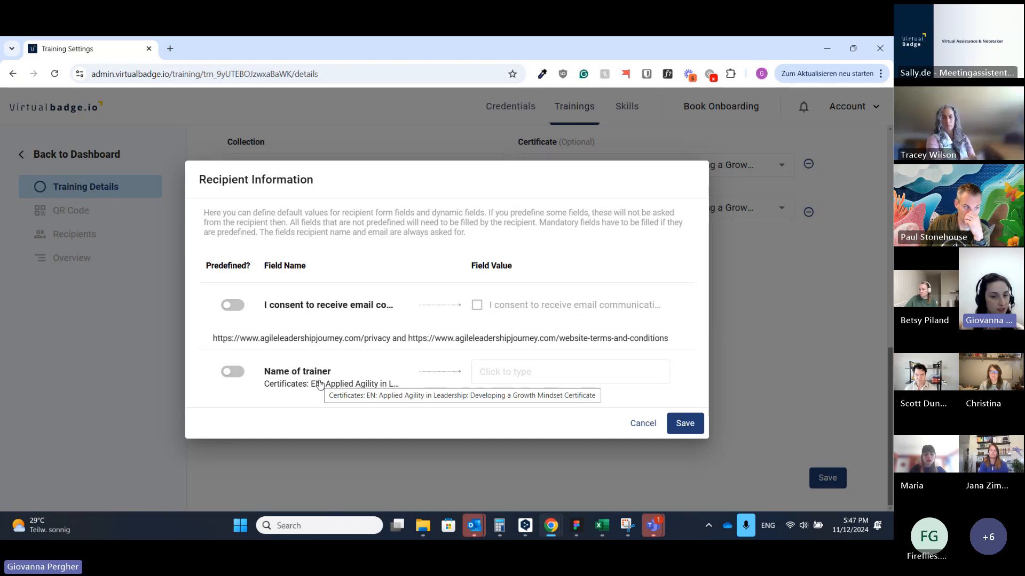
{"action": "left_click", "coordinate": [238, 372]}
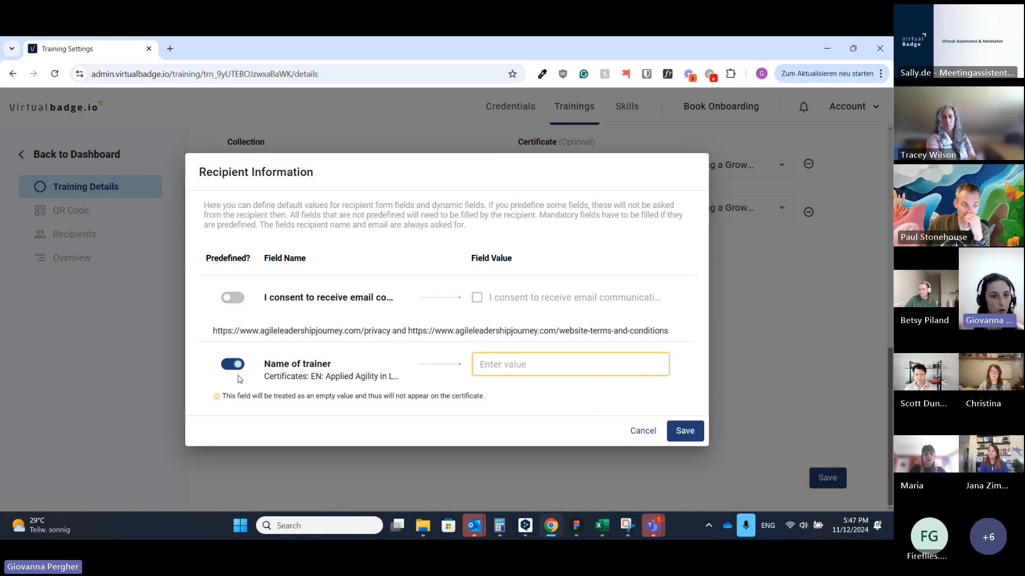
{"action": "left_click", "coordinate": [532, 366]}
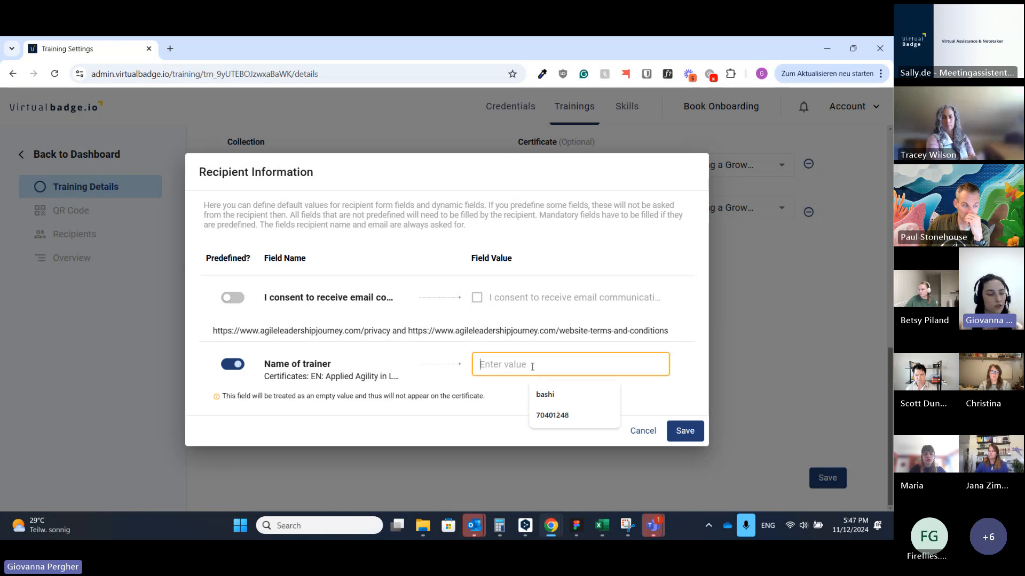
{"action": "type", "text": "G"}
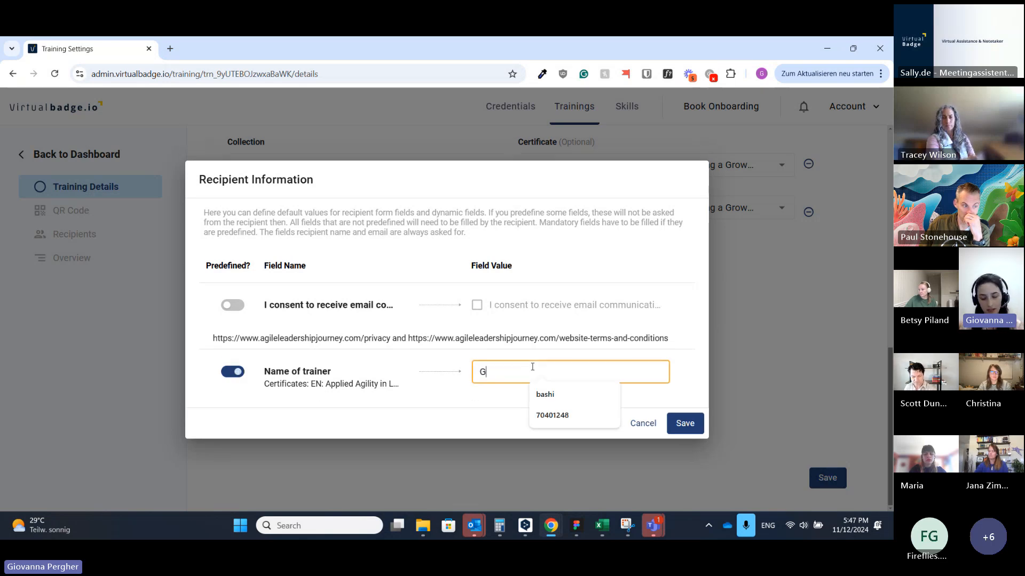
{"action": "type", "text": "iovana"}
{"action": "key", "text": "BackSpace"}
{"action": "type", "text": "n"}
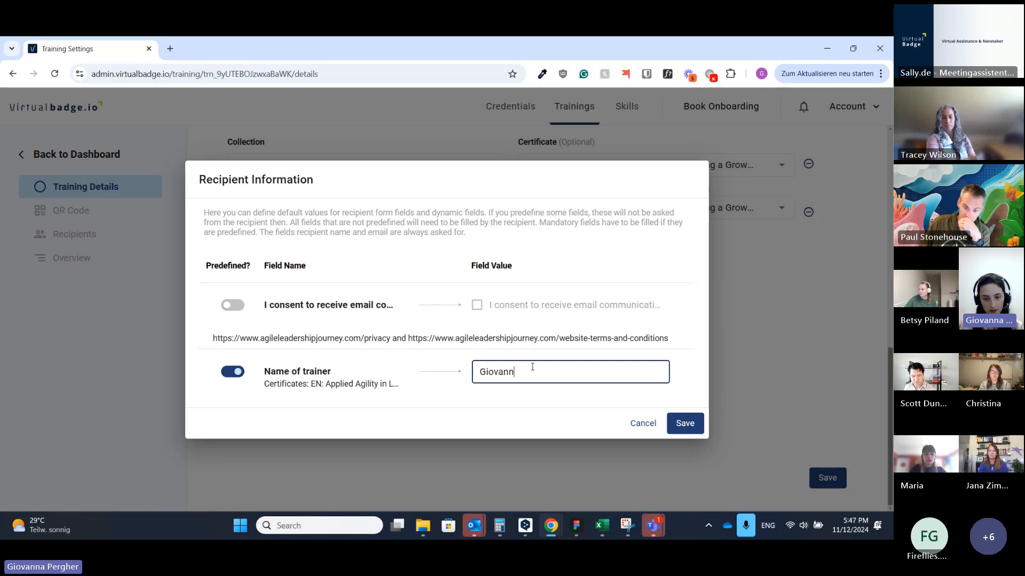
{"action": "type", "text": "a Test"}
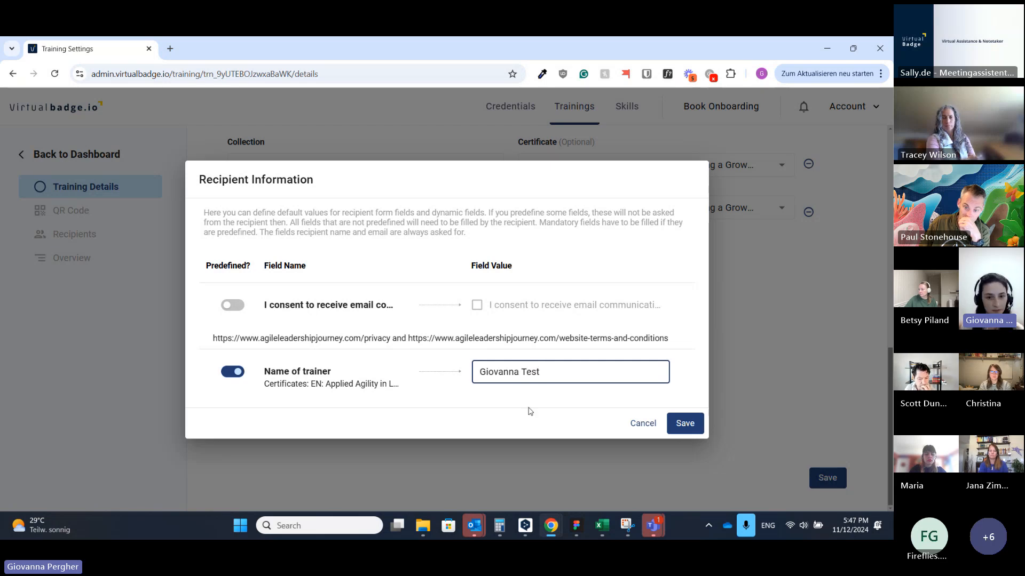
{"action": "left_click", "coordinate": [529, 411]}
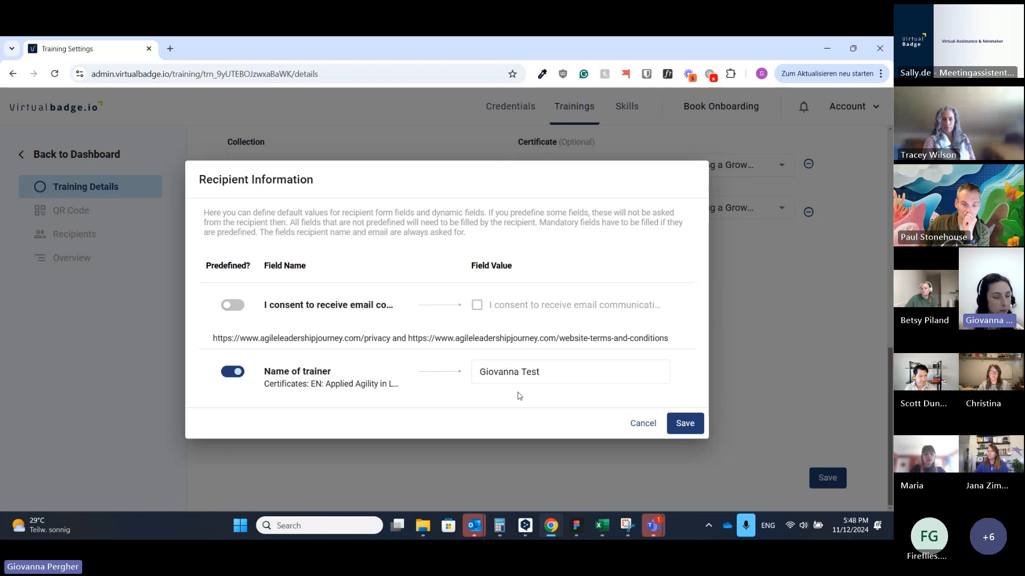
Step: Save the recipient information and training, filling the required client name 'Public Training'
{"action": "left_click", "coordinate": [690, 424]}
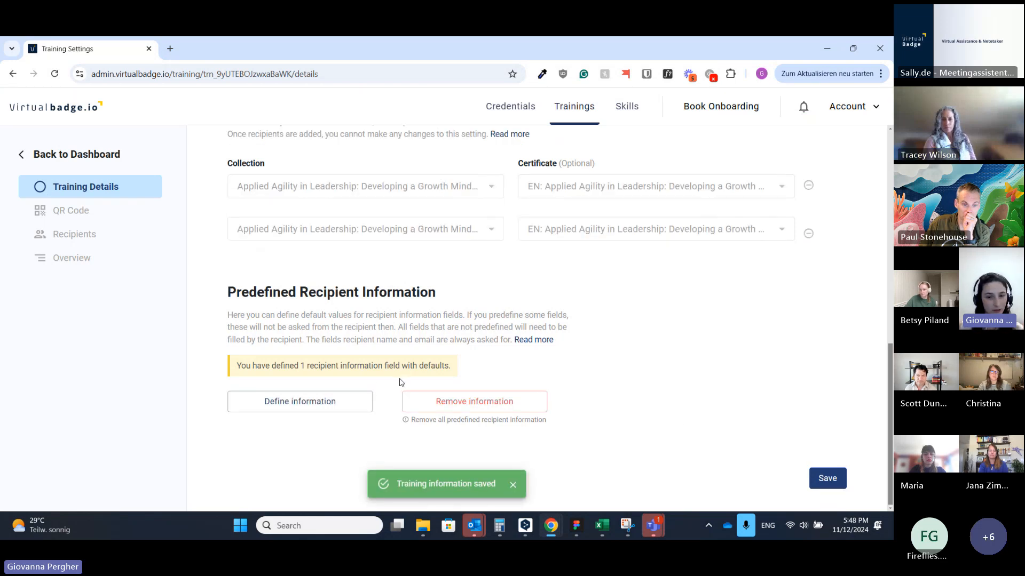
{"action": "left_click", "coordinate": [828, 478]}
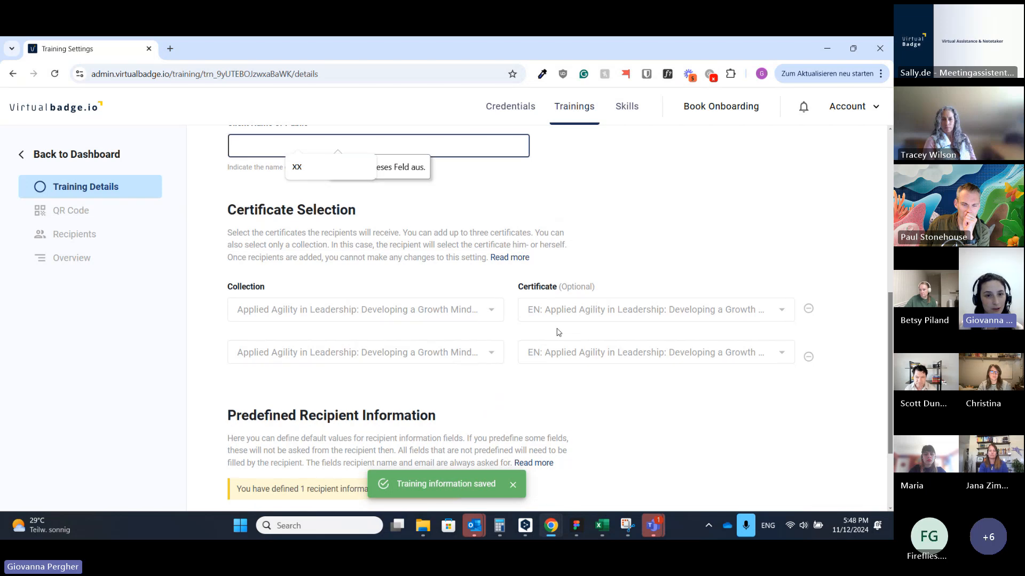
{"action": "left_click", "coordinate": [273, 365]}
{"action": "type", "text": "P"}
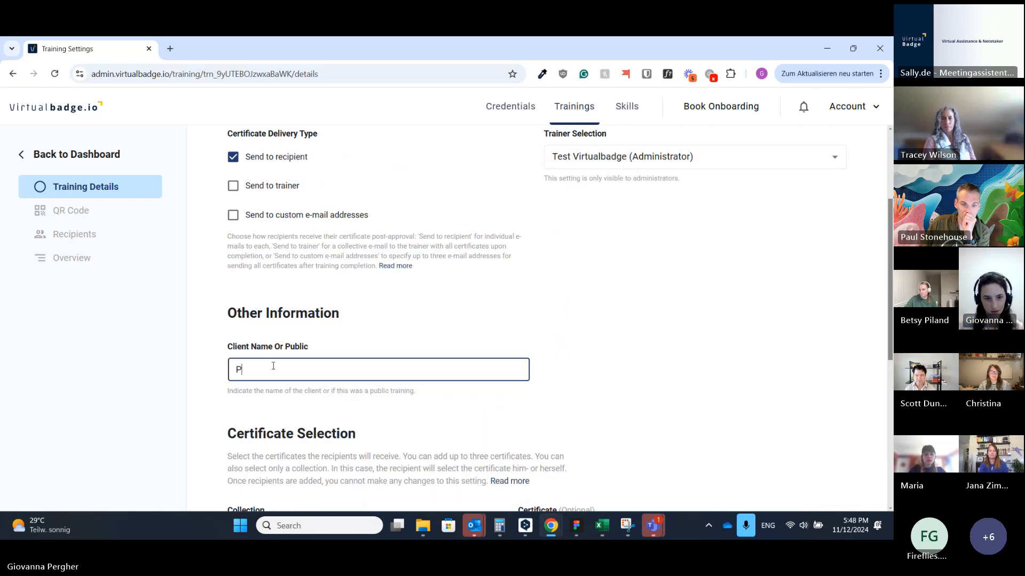
{"action": "type", "text": "ublic "}
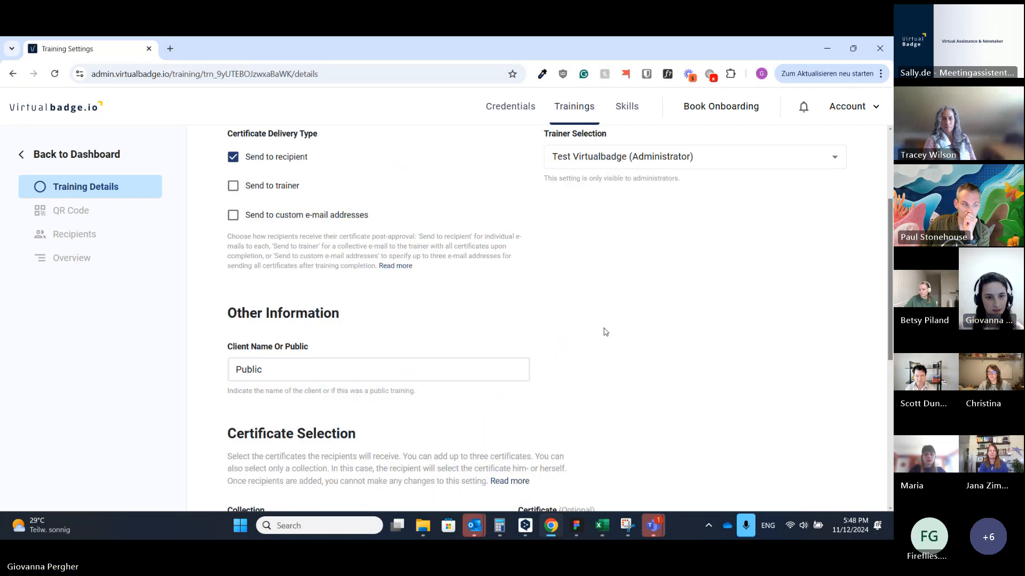
{"action": "type", "text": "Tra"}
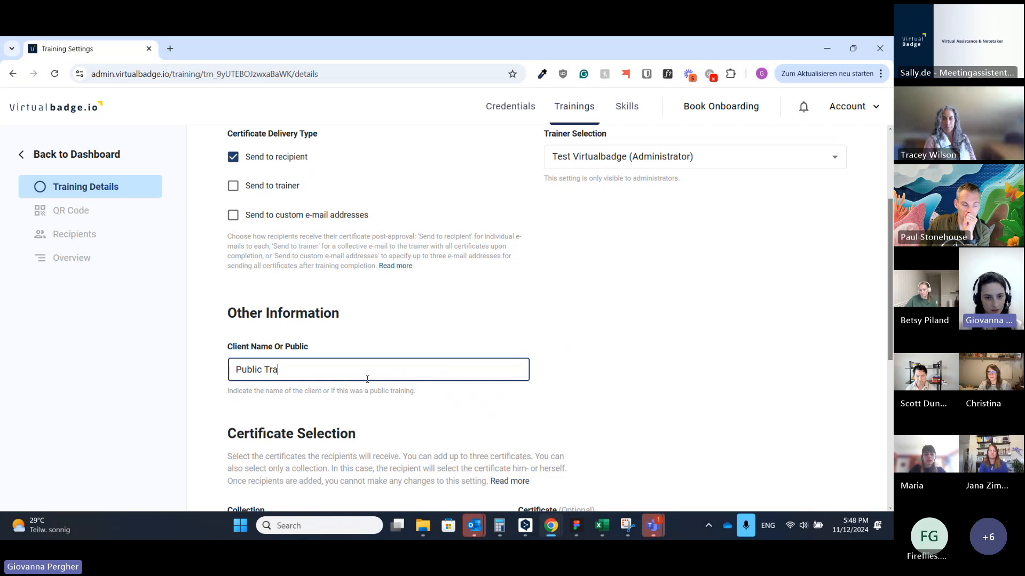
{"action": "type", "text": "ining"}
{"action": "scroll", "coordinate": [769, 412], "scroll_direction": "down", "scroll_amount": 6}
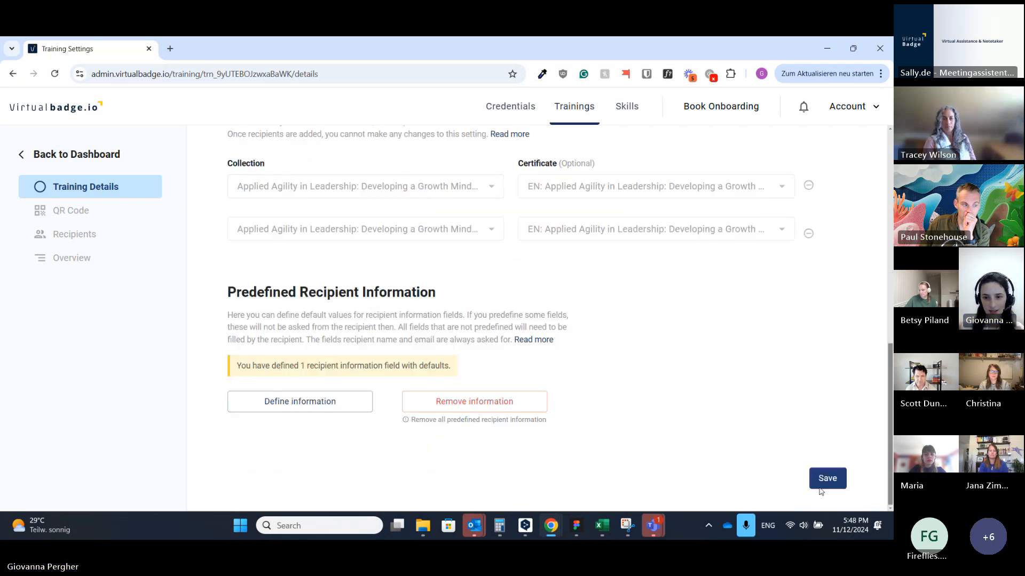
{"action": "left_click", "coordinate": [820, 488]}
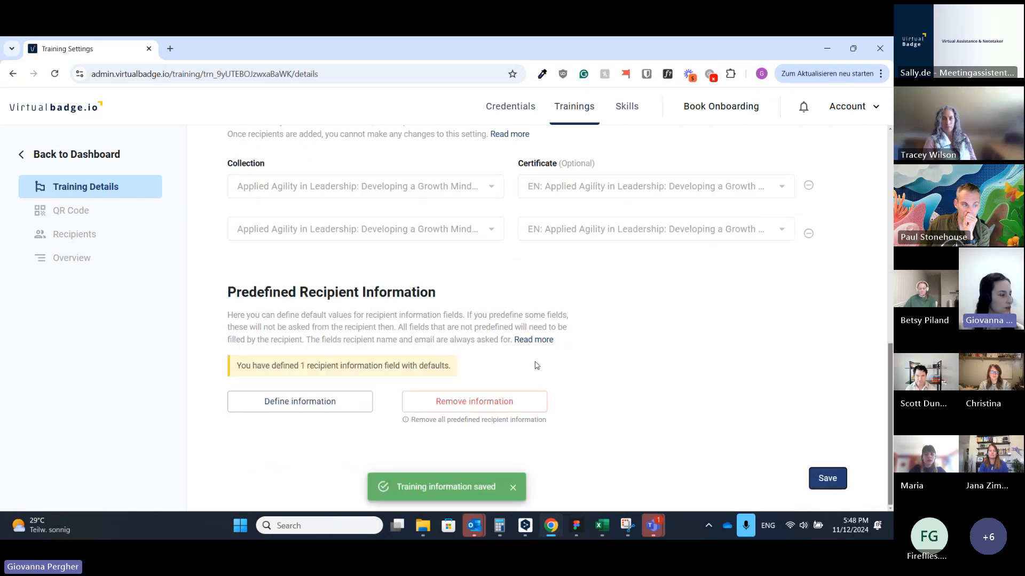
Step: Go to the training's QR Code | Form page from the sidebar
{"action": "scroll", "coordinate": [646, 379], "scroll_direction": "up", "scroll_amount": 5}
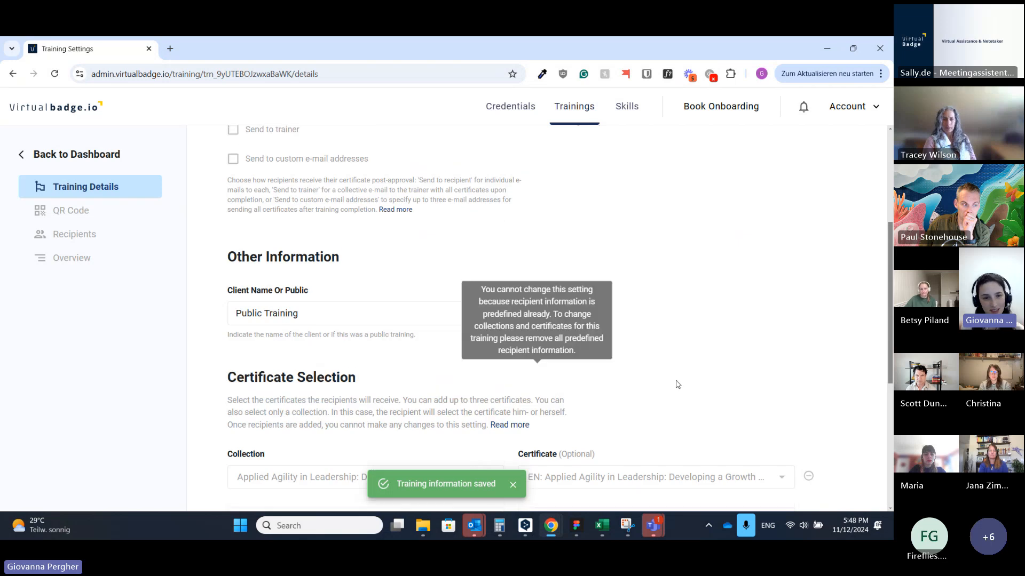
{"action": "scroll", "coordinate": [683, 379], "scroll_direction": "up", "scroll_amount": 4}
{"action": "left_click", "coordinate": [97, 213]}
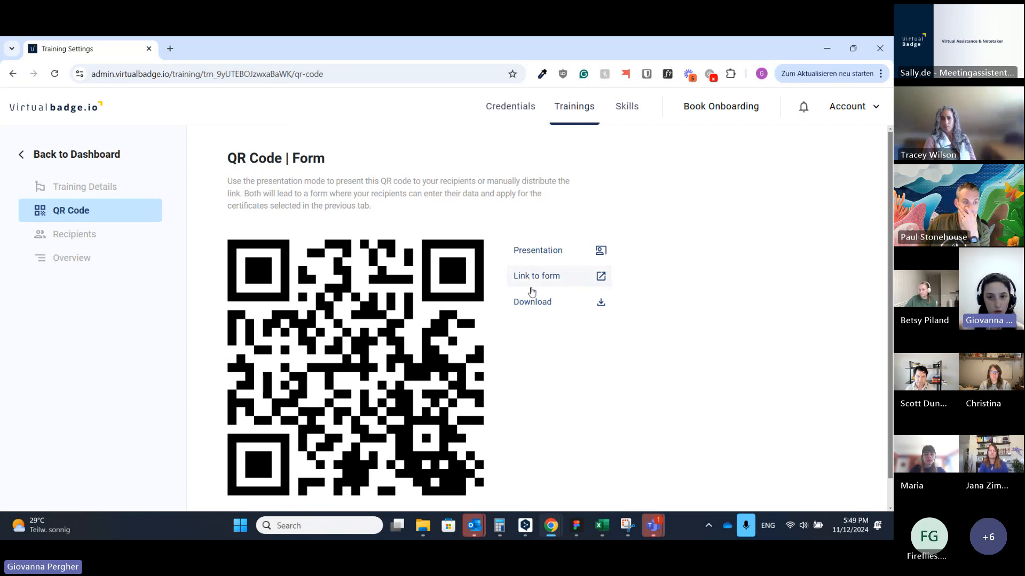
{"action": "left_click", "coordinate": [539, 251]}
{"action": "left_click", "coordinate": [526, 344]}
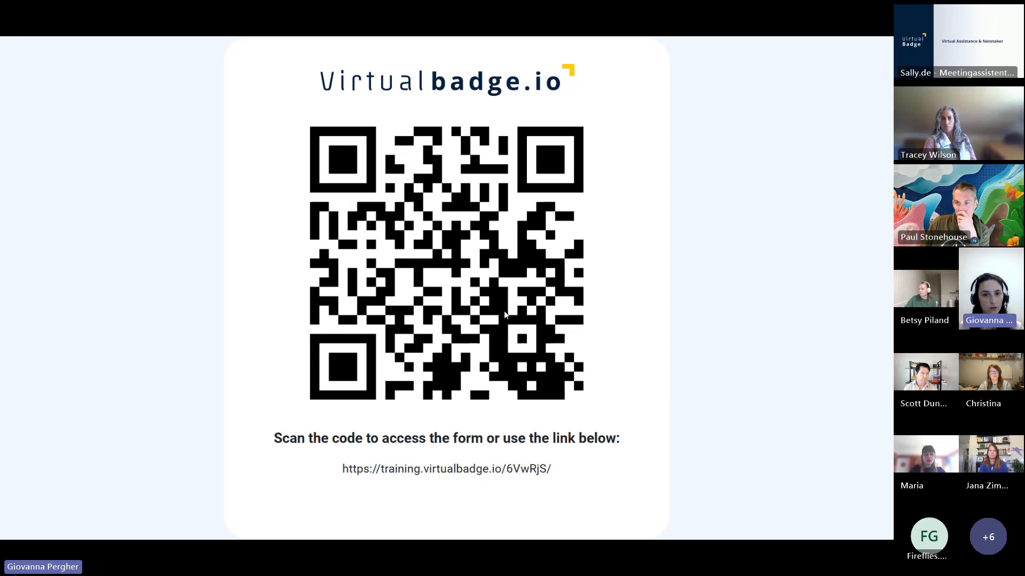
{"action": "key", "text": "Escape"}
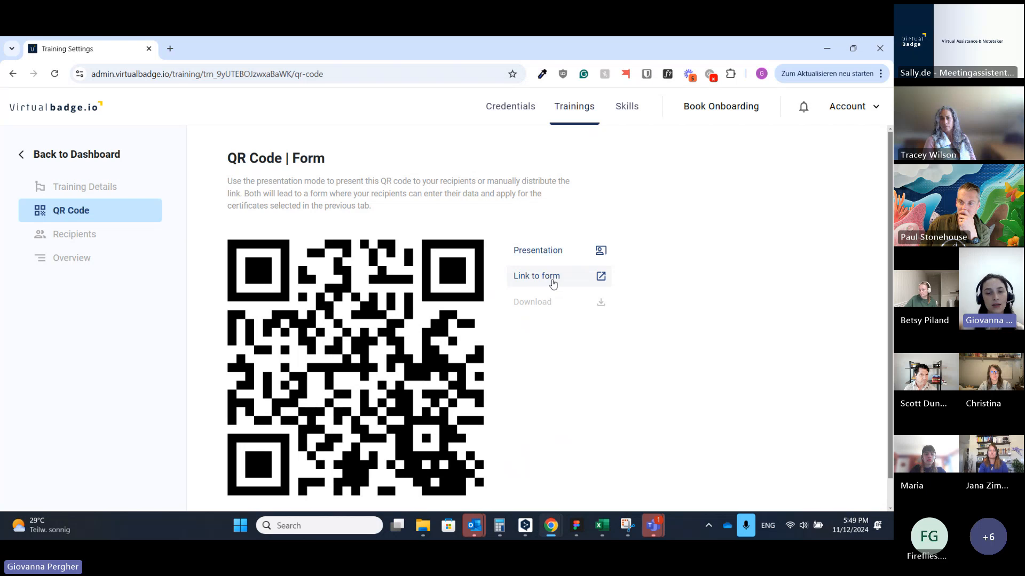
Step: Open the form link, enter the recipient's full name and e-mail, tick both agreements, and submit
{"action": "left_click", "coordinate": [524, 277]}
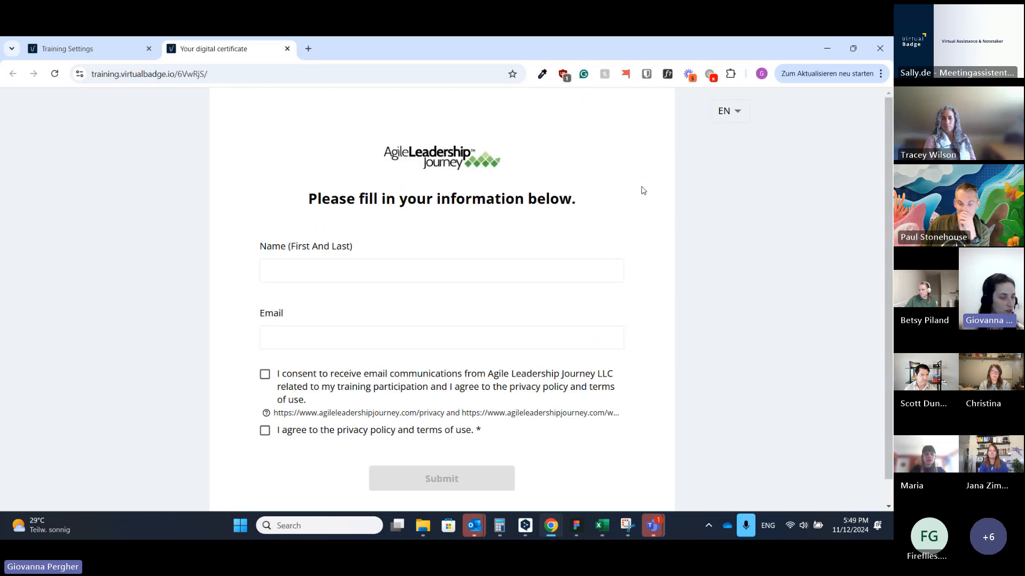
{"action": "left_click", "coordinate": [379, 278]}
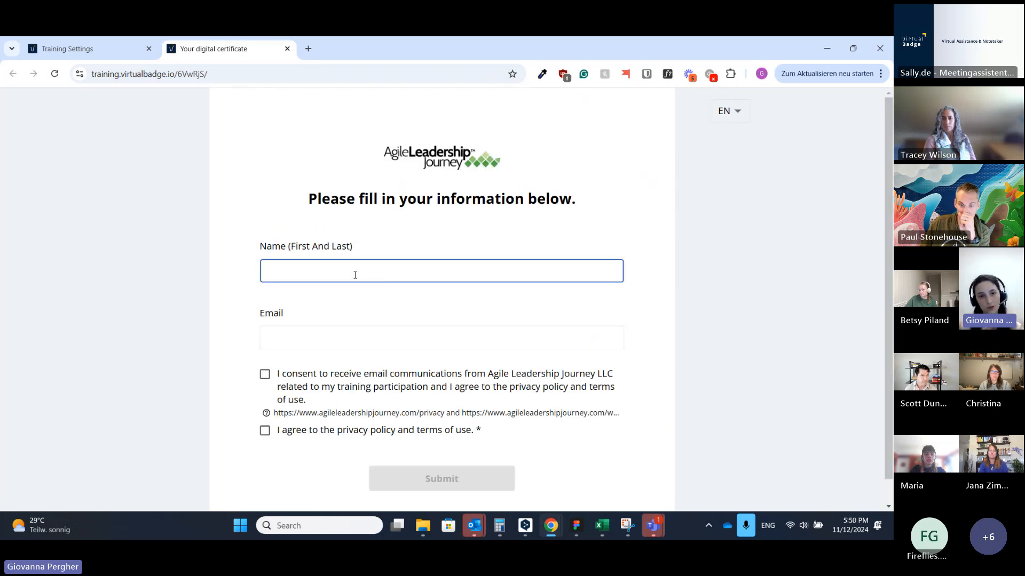
{"action": "type", "text": "Giovann"}
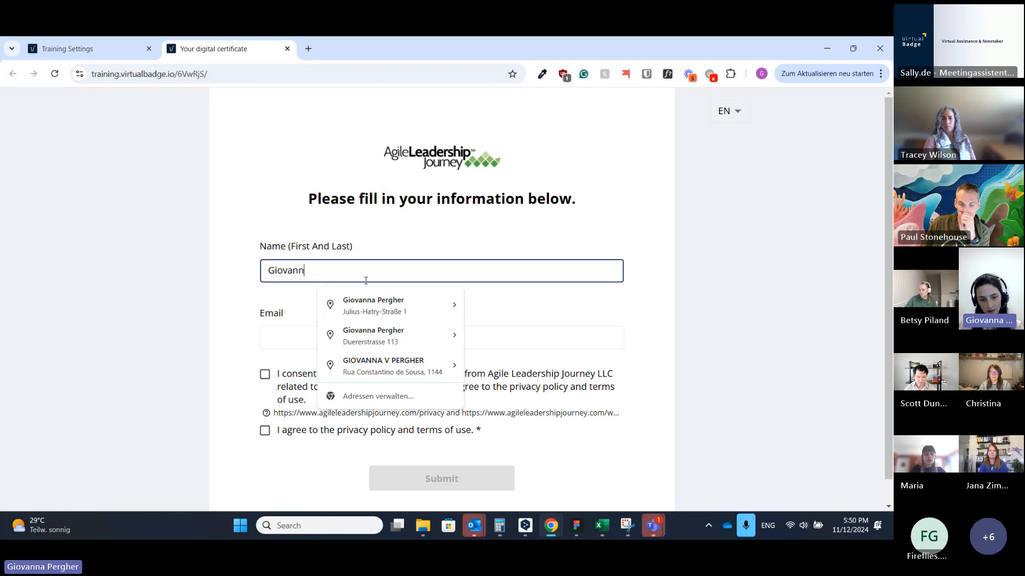
{"action": "type", "text": "a Test"}
{"action": "left_click", "coordinate": [291, 339]}
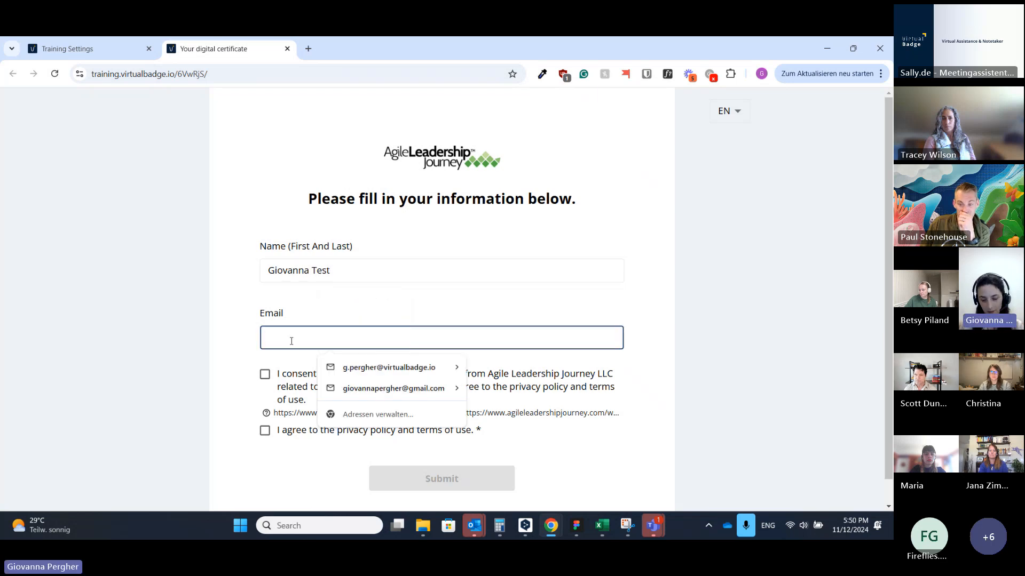
{"action": "key", "text": "Down"}
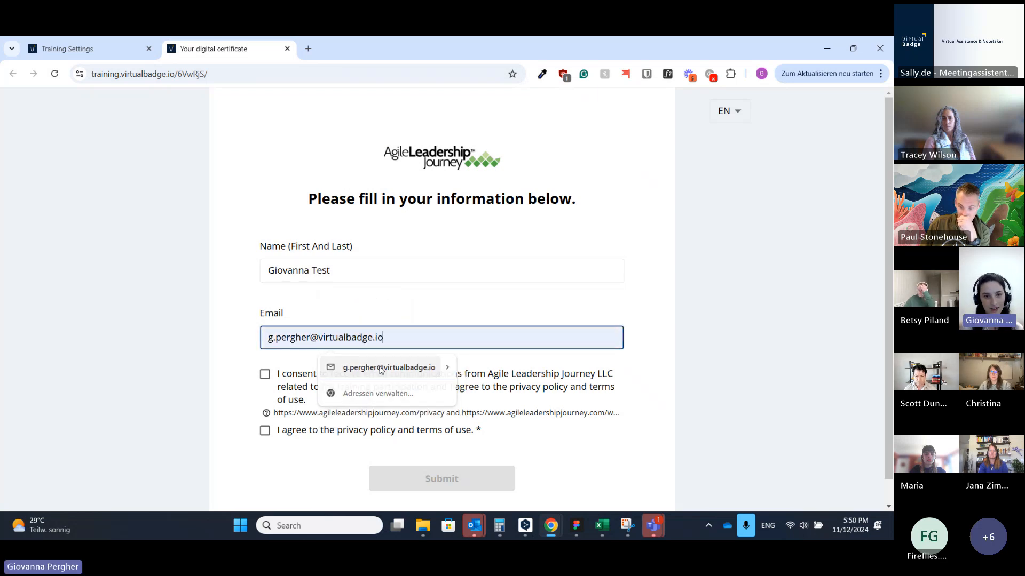
{"action": "key", "text": "Return"}
{"action": "left_click", "coordinate": [267, 374]}
{"action": "left_click", "coordinate": [265, 429]}
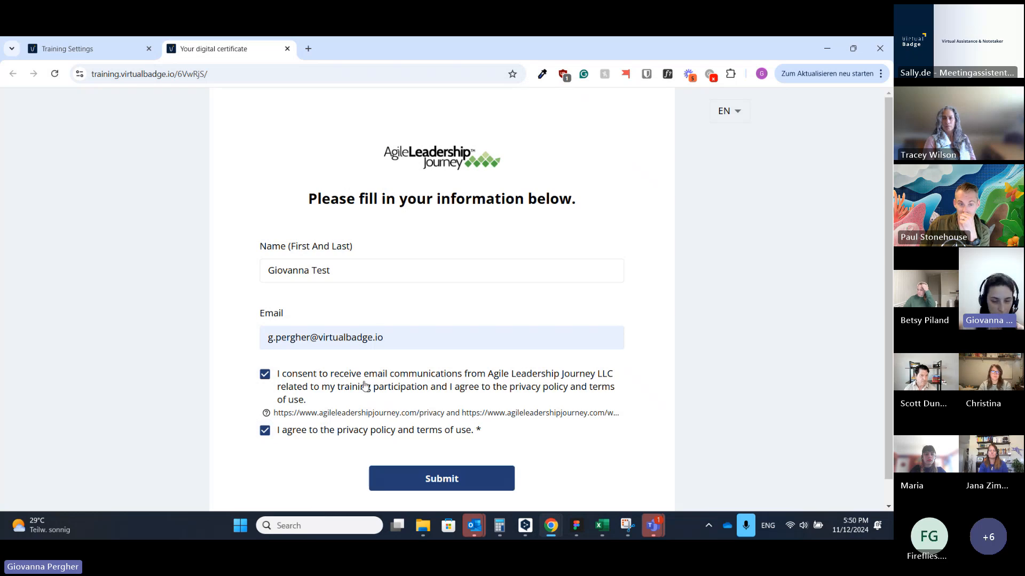
{"action": "left_click", "coordinate": [472, 479]}
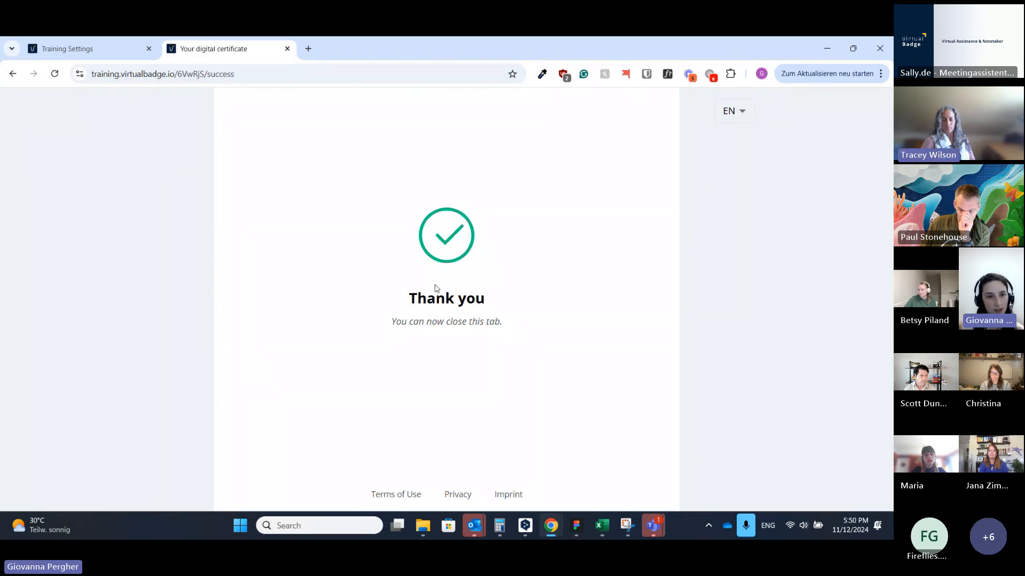
Step: Open the training's Recipients list, refresh it, and scroll the table sideways to review entries
{"action": "left_click", "coordinate": [118, 42]}
{"action": "left_click", "coordinate": [62, 235]}
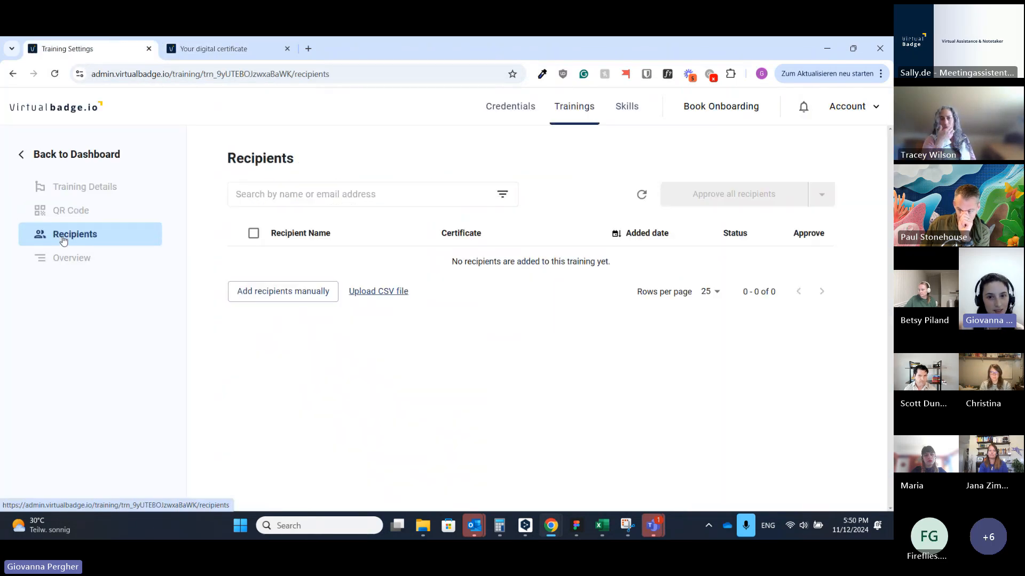
{"action": "left_click", "coordinate": [641, 194]}
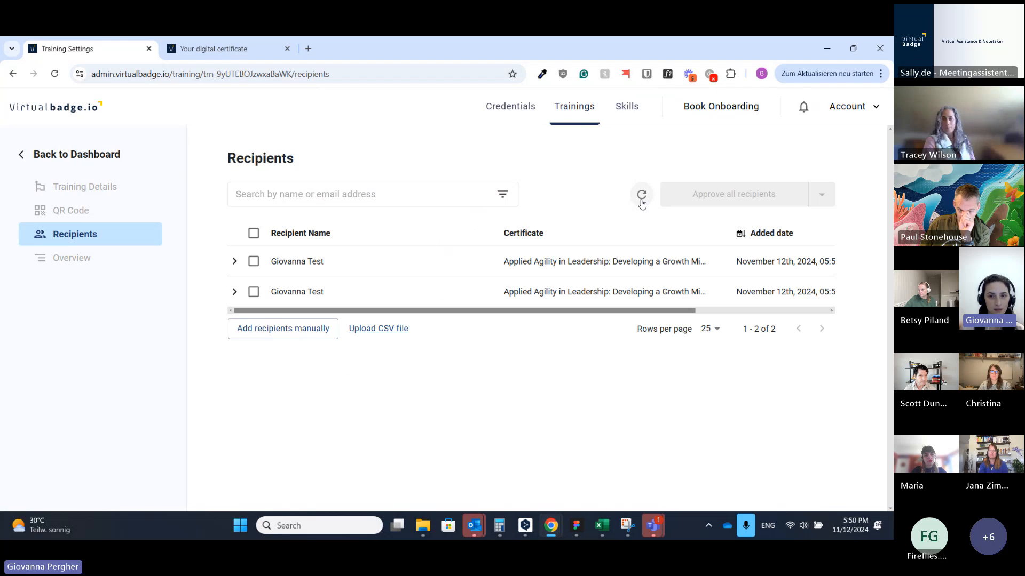
{"action": "left_click_drag", "start_coordinate": [424, 310], "coordinate": [458, 318]}
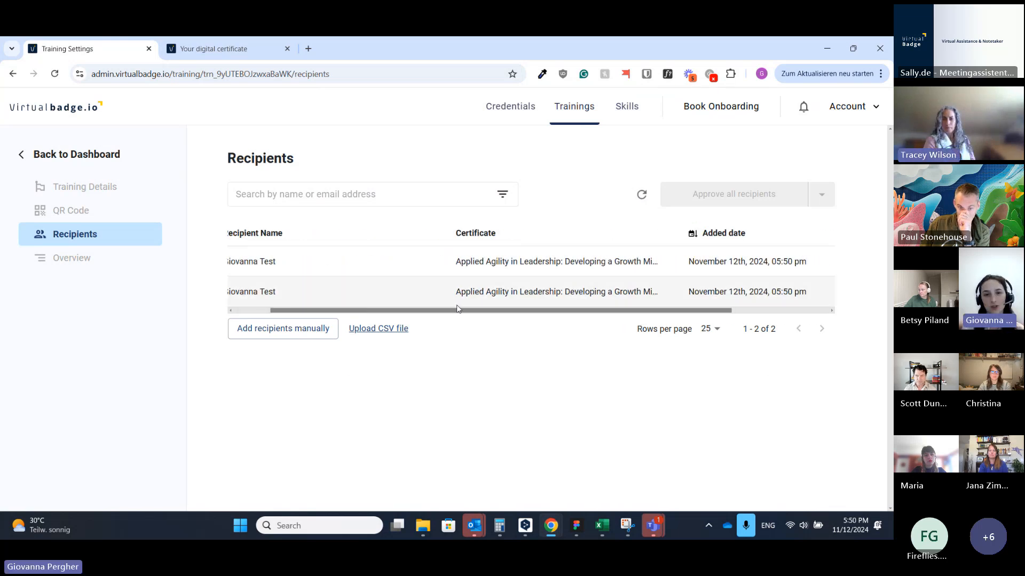
{"action": "left_click_drag", "start_coordinate": [458, 310], "coordinate": [338, 311]}
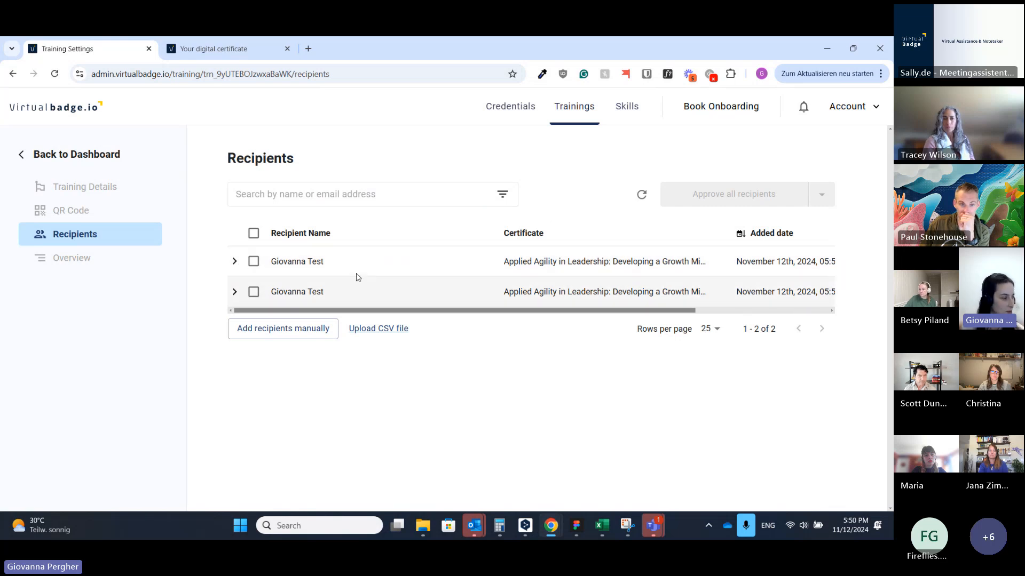
{"action": "left_click_drag", "start_coordinate": [416, 311], "coordinate": [549, 310]}
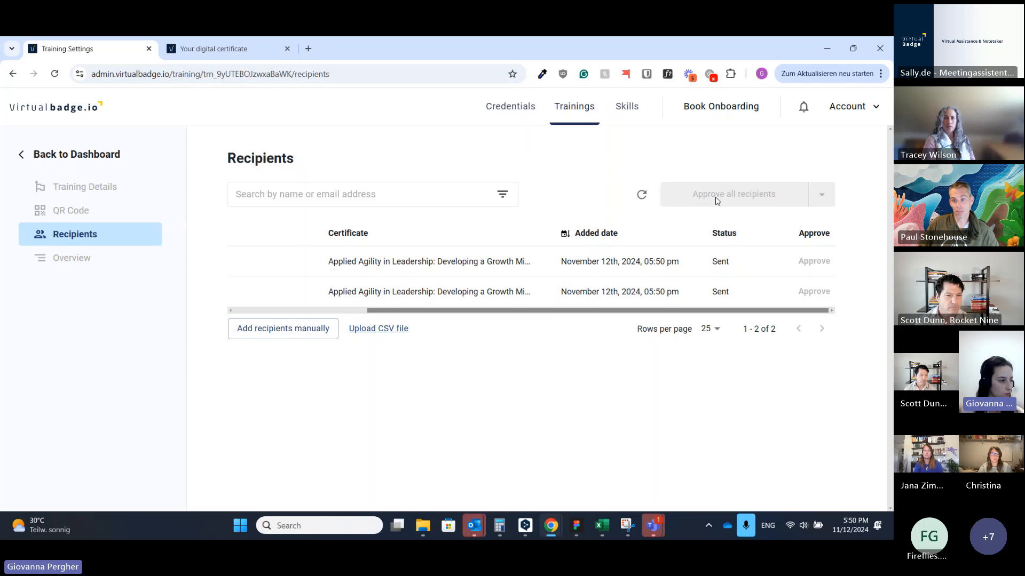
{"action": "left_click_drag", "start_coordinate": [578, 311], "coordinate": [374, 312]}
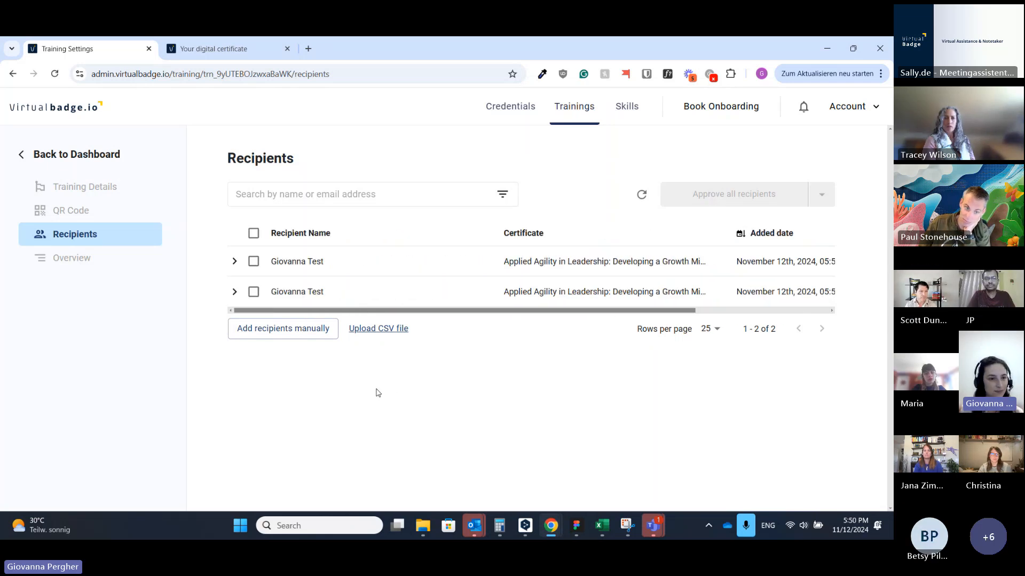
{"action": "left_click", "coordinate": [90, 259]}
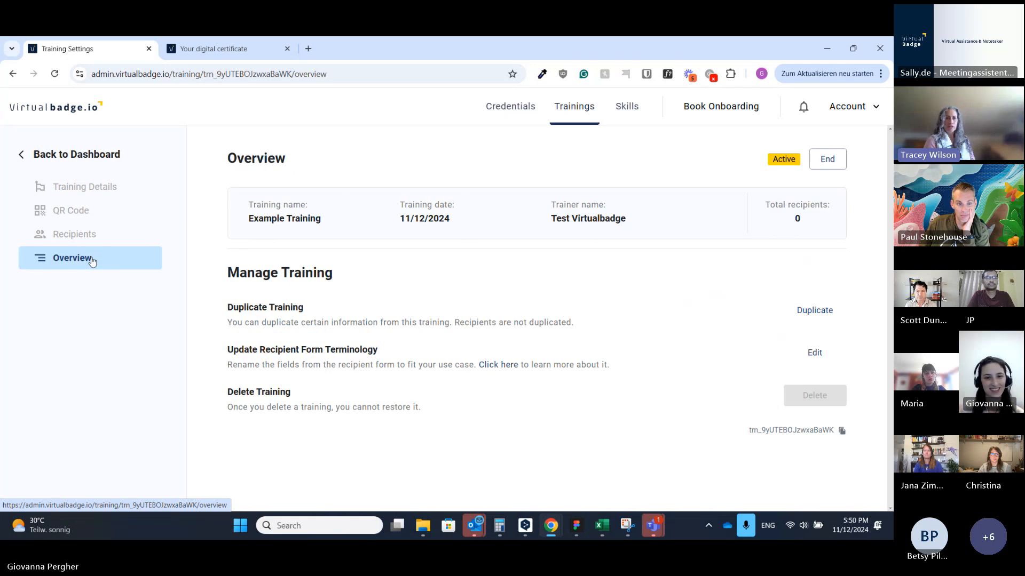
{"action": "left_click", "coordinate": [75, 236]}
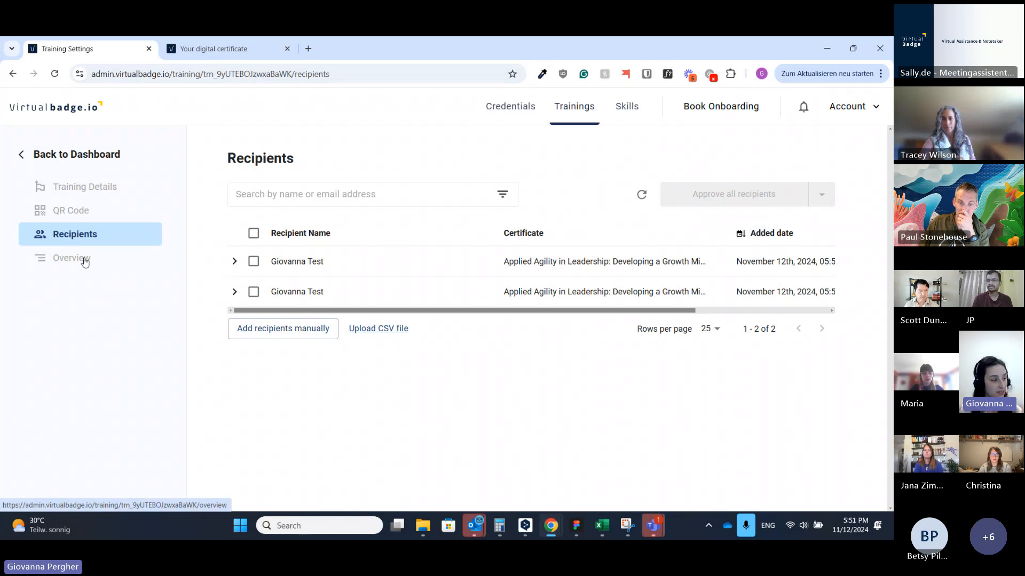
{"action": "left_click", "coordinate": [80, 260]}
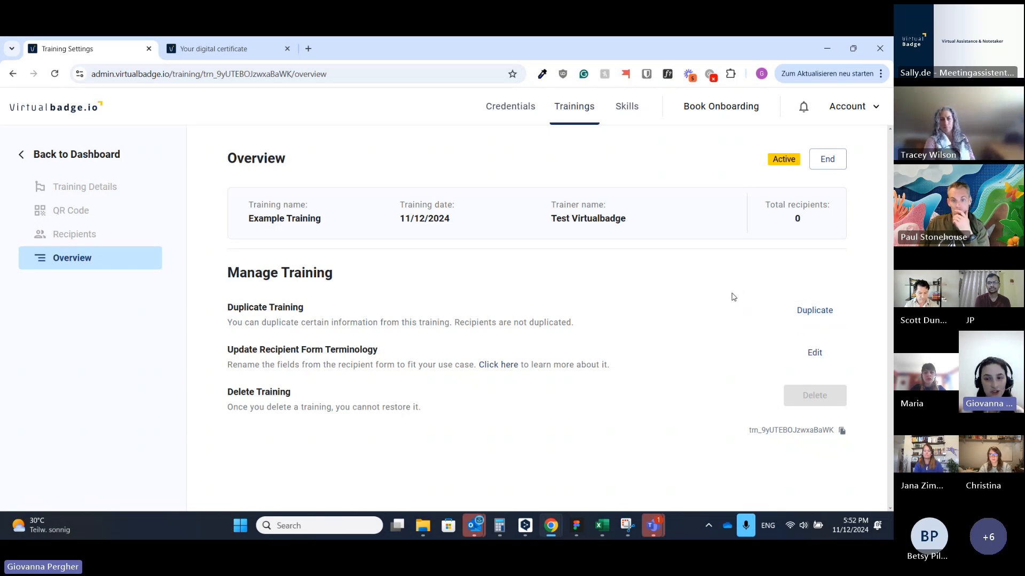
Step: Review Example Training's Details, Overview, QR Code and Recipients pages, ending on Training Details
{"action": "left_click", "coordinate": [103, 187]}
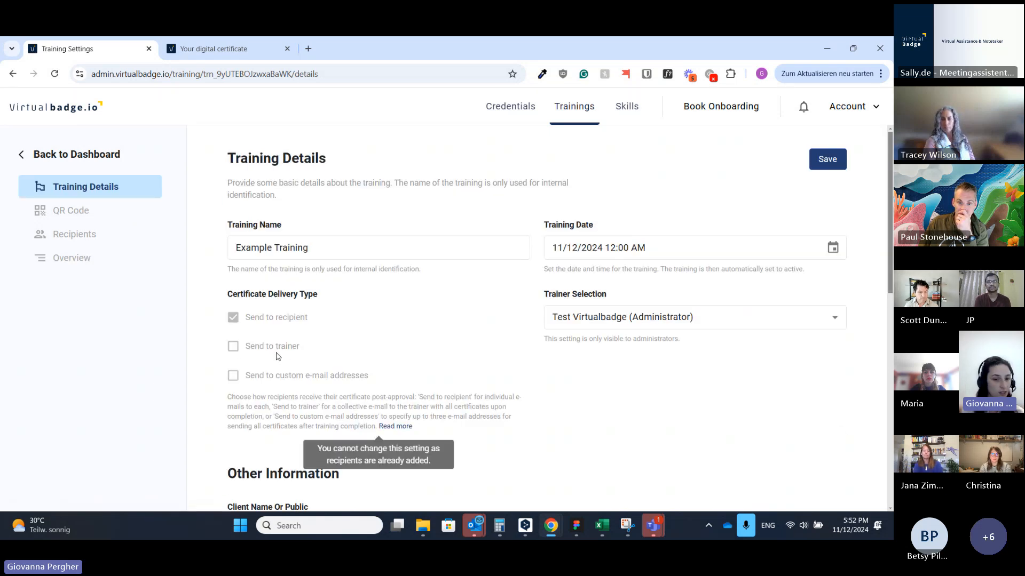
{"action": "left_click", "coordinate": [90, 260]}
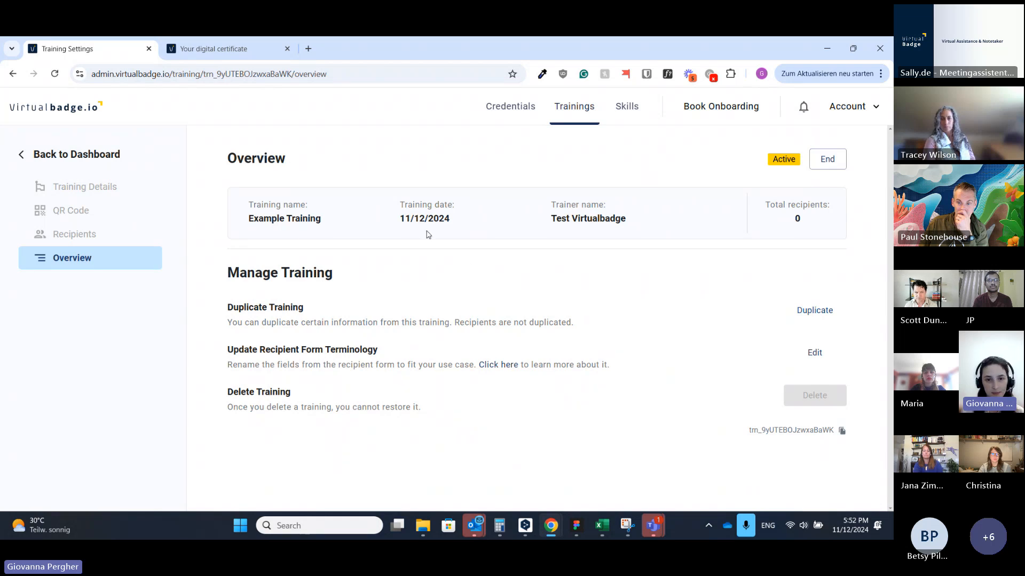
{"action": "left_click", "coordinate": [102, 196]}
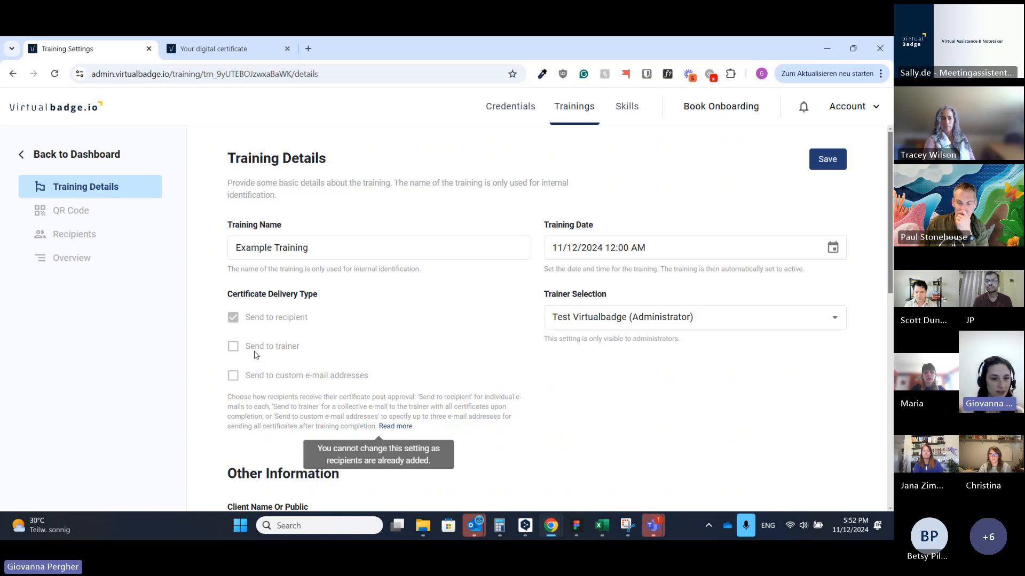
{"action": "left_click", "coordinate": [66, 212]}
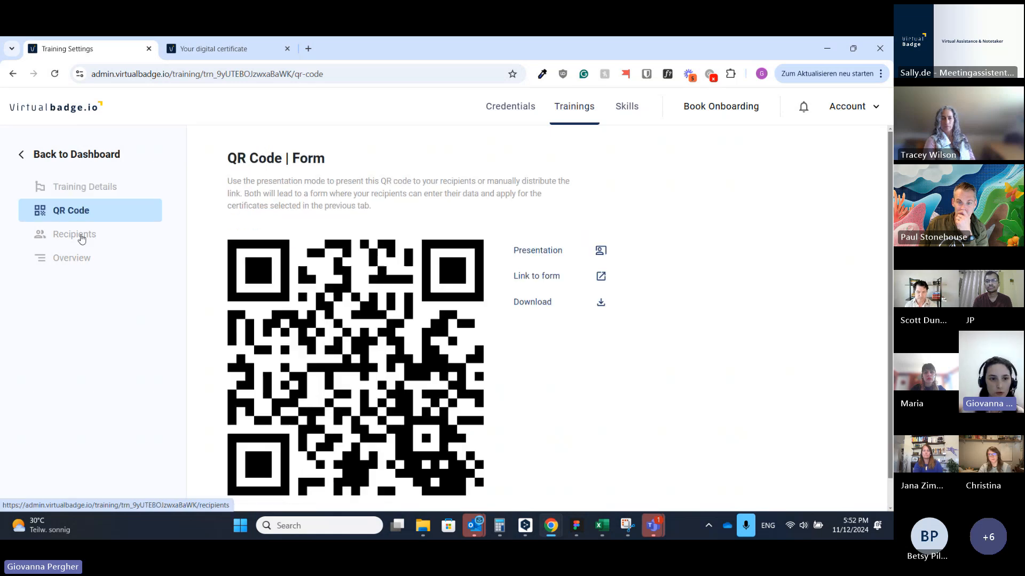
{"action": "left_click", "coordinate": [80, 236]}
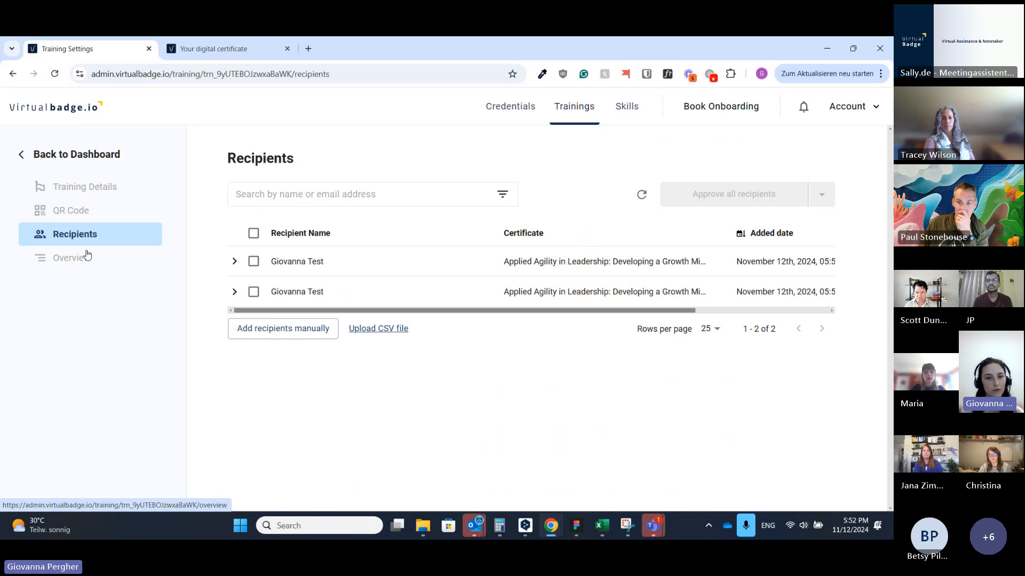
{"action": "left_click", "coordinate": [111, 262]}
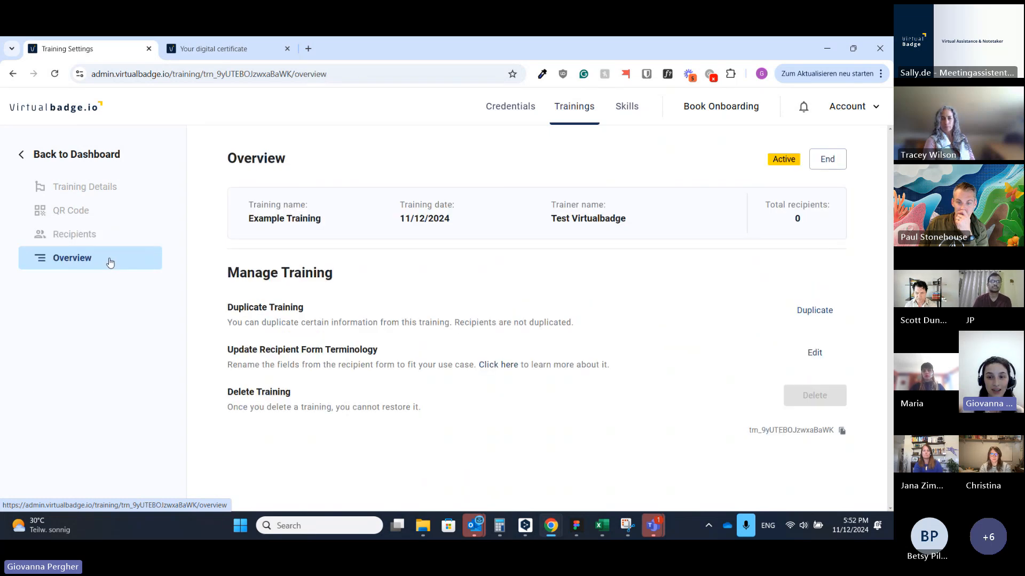
{"action": "left_click", "coordinate": [77, 190]}
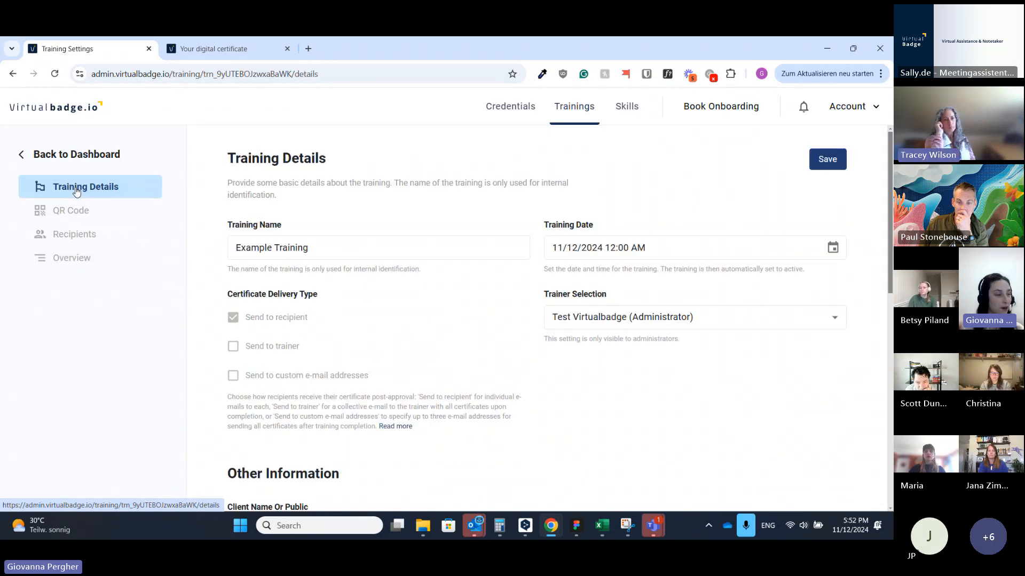
Step: Return to the trainings dashboard, then stop sharing the screen in the meeting
{"action": "left_click", "coordinate": [115, 159]}
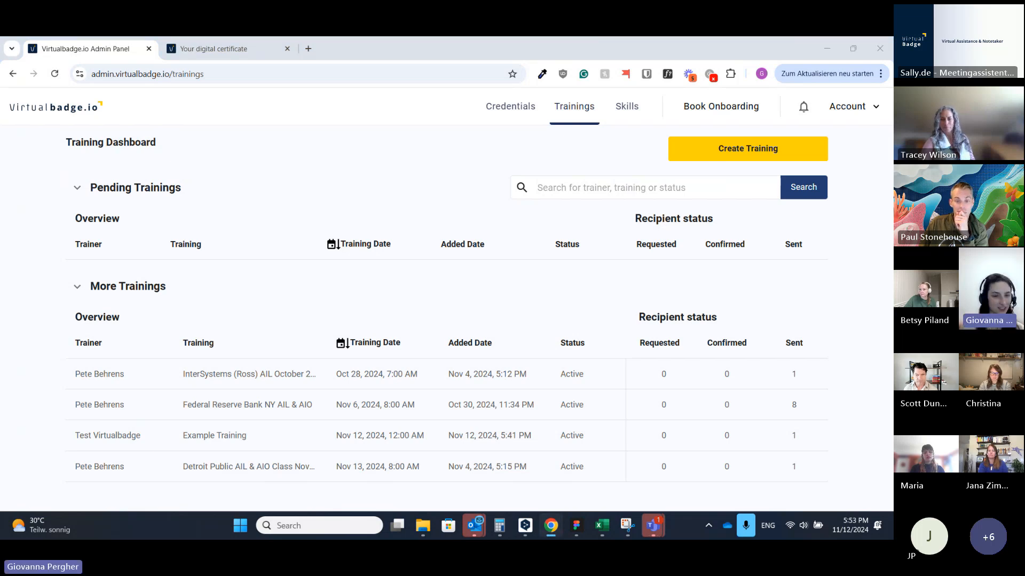
{"action": "left_click", "coordinate": [490, 51]}
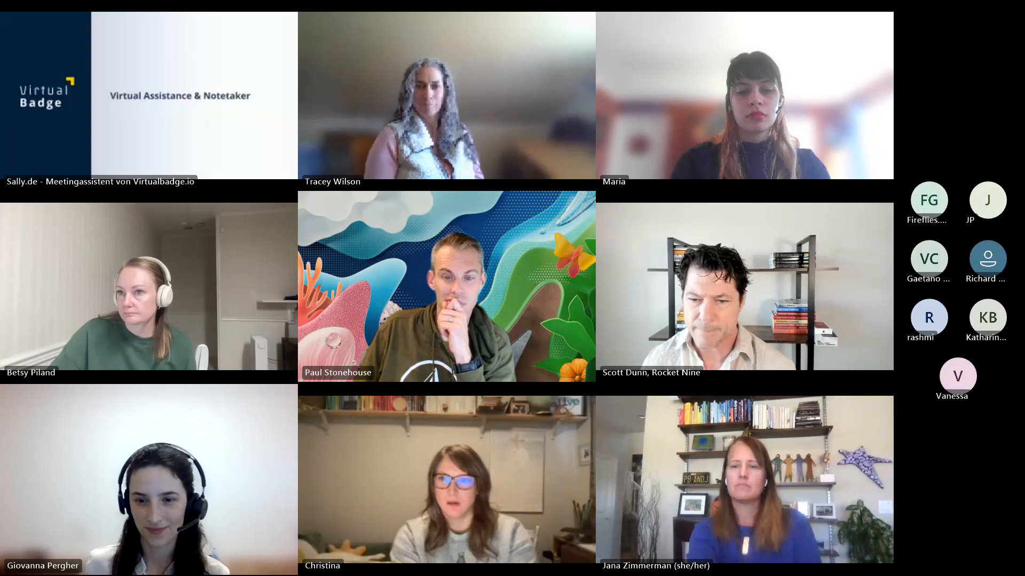